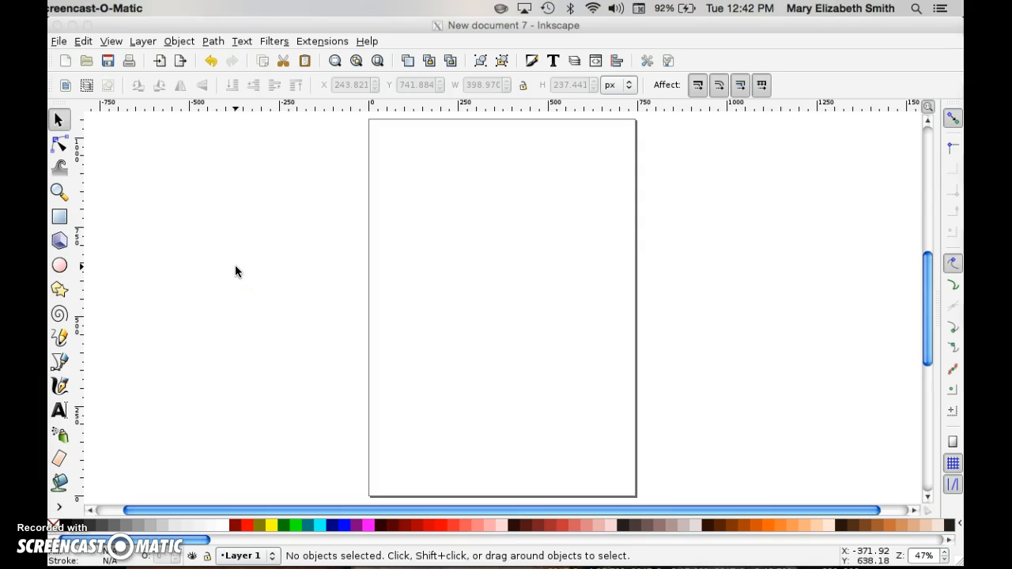
Step: Import lion.jpg from the Desktop into the document as an embedded image
left_click(58, 42)
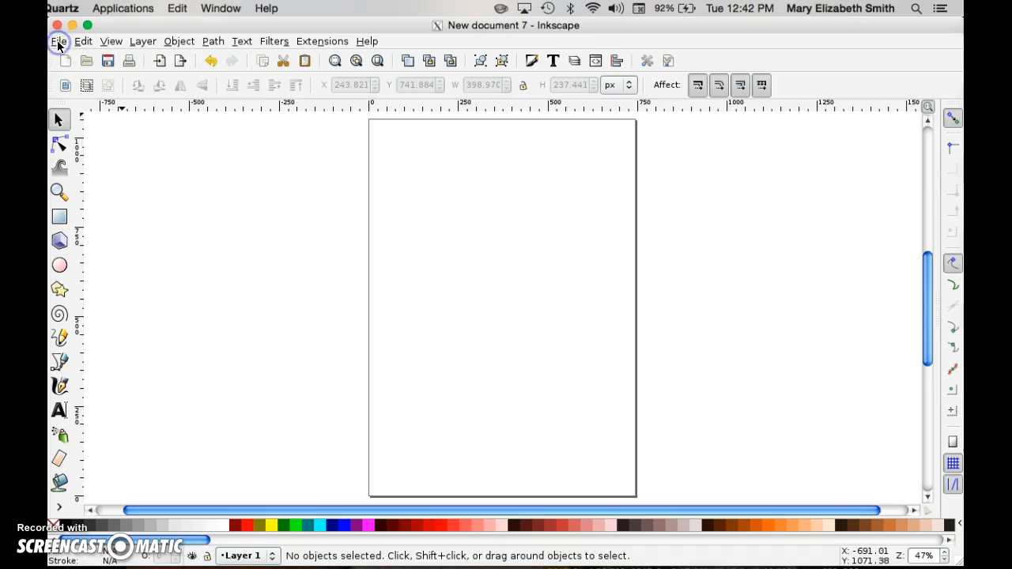
left_click(57, 41)
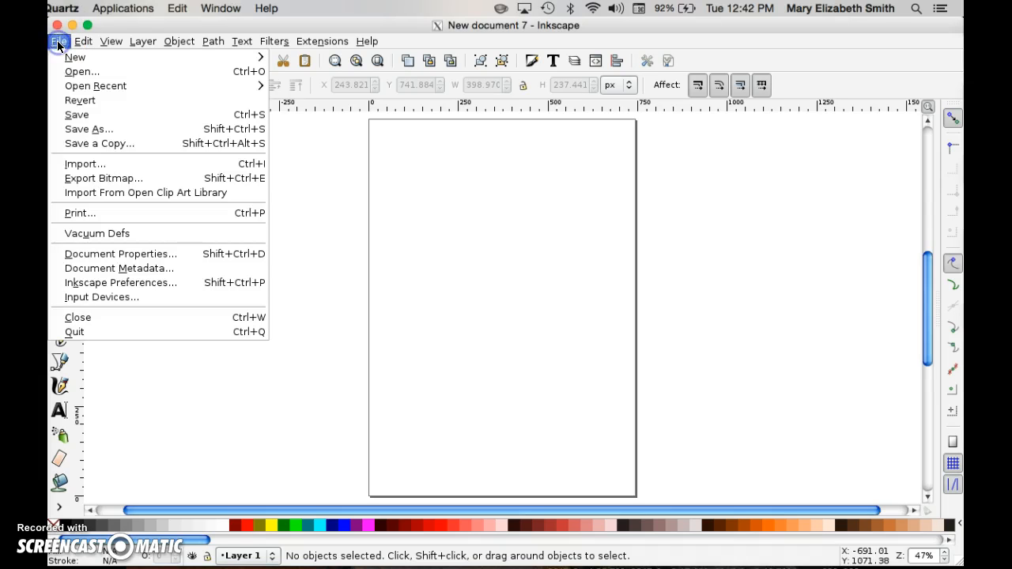
left_click(80, 166)
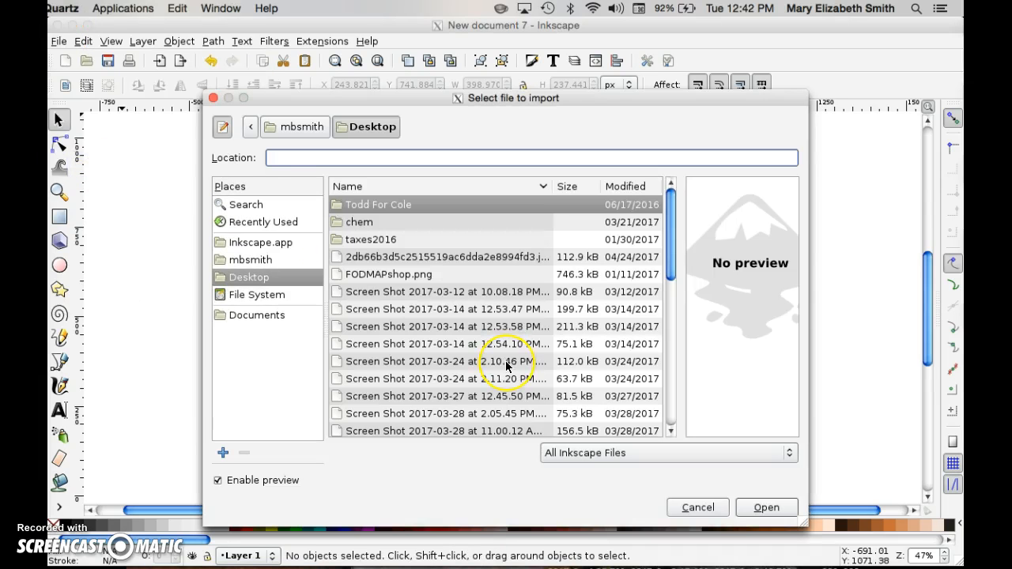
scroll(506, 364, "down", 8)
left_click(375, 412)
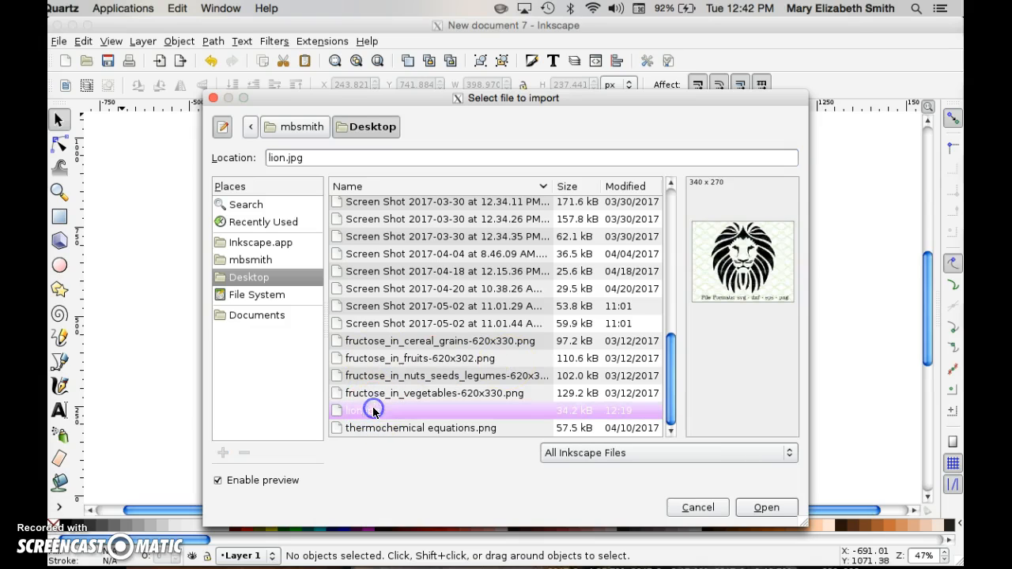
left_click(756, 520)
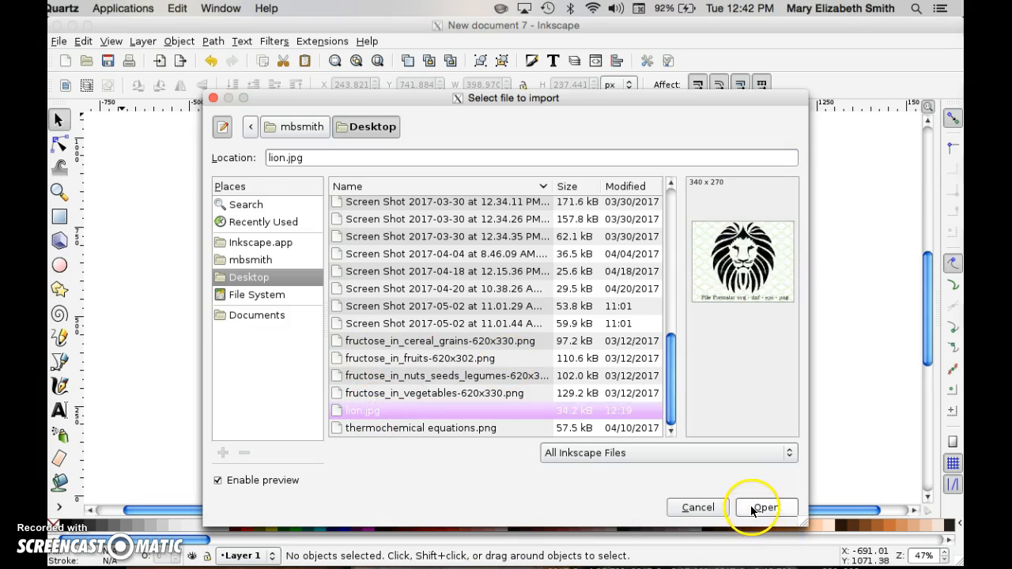
left_click(599, 361)
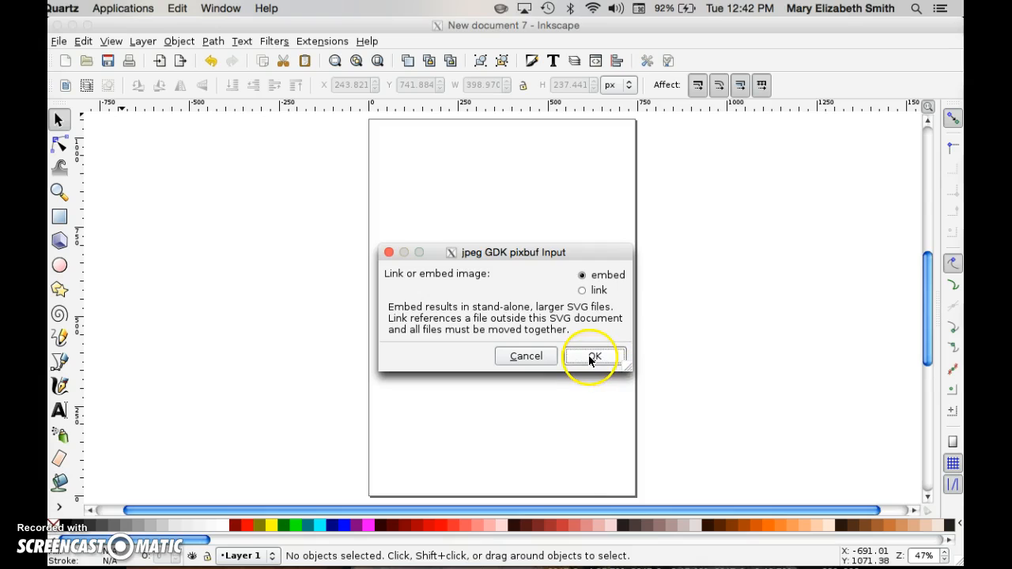
Step: Move the imported lion image to the upper part of the page and check it for editable nodes
left_click_drag(591, 338, 490, 208)
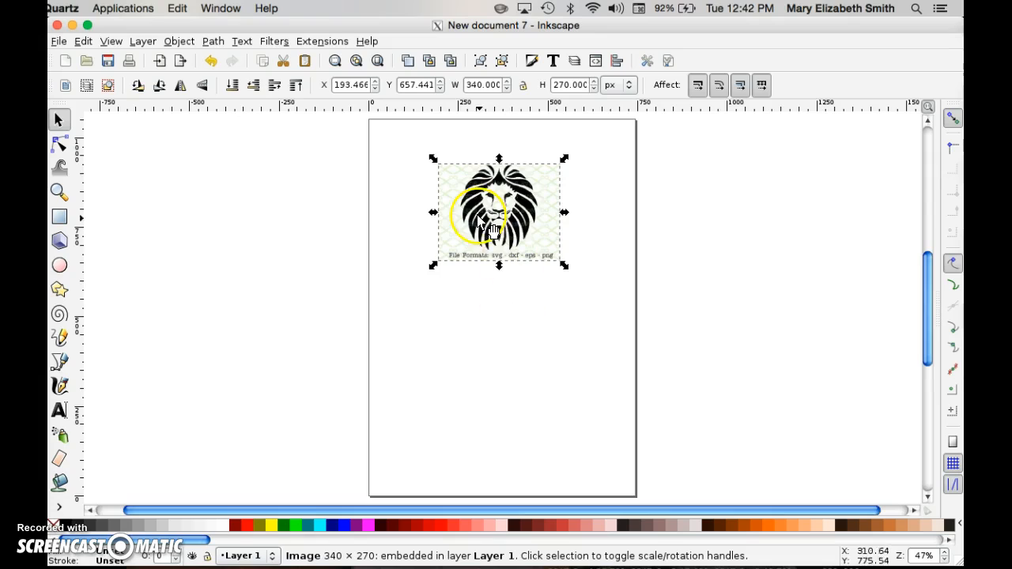
left_click(470, 277)
left_click(477, 223)
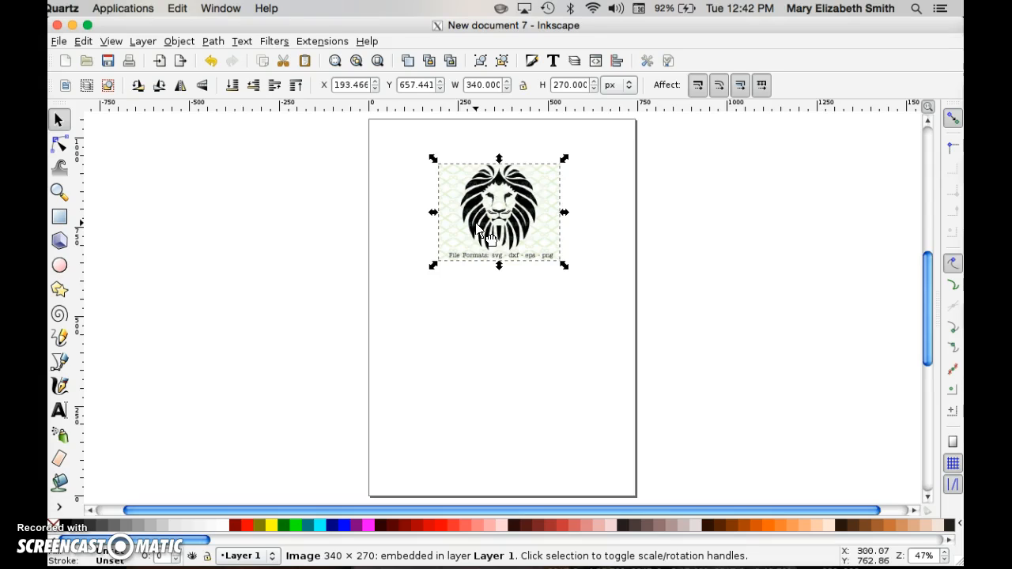
left_click(59, 144)
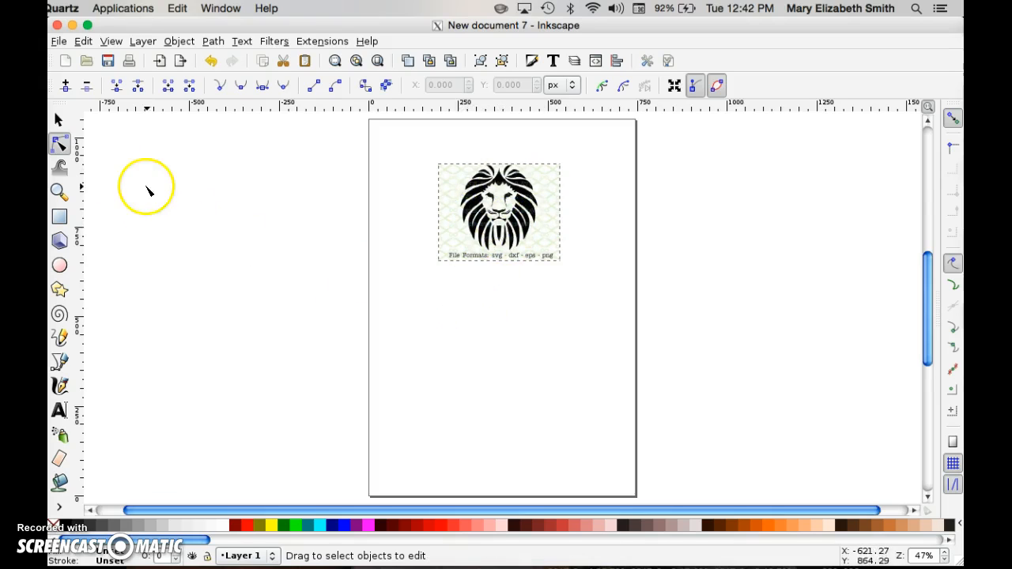
left_click(57, 120)
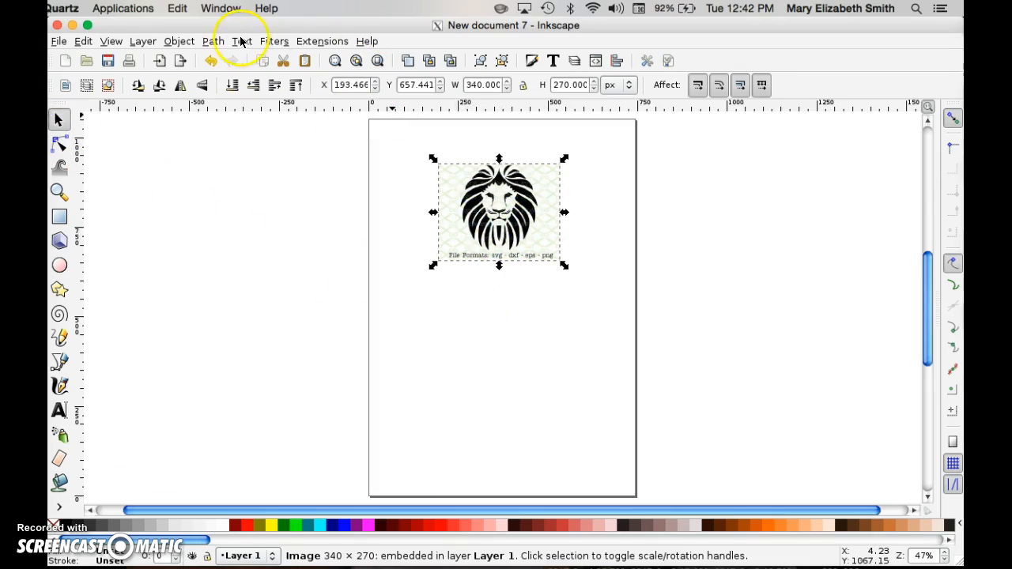
Step: Trace the lion bitmap into a vector path using a single-scan brightness cutoff with threshold 0.450, and close the trace dialog
left_click(212, 44)
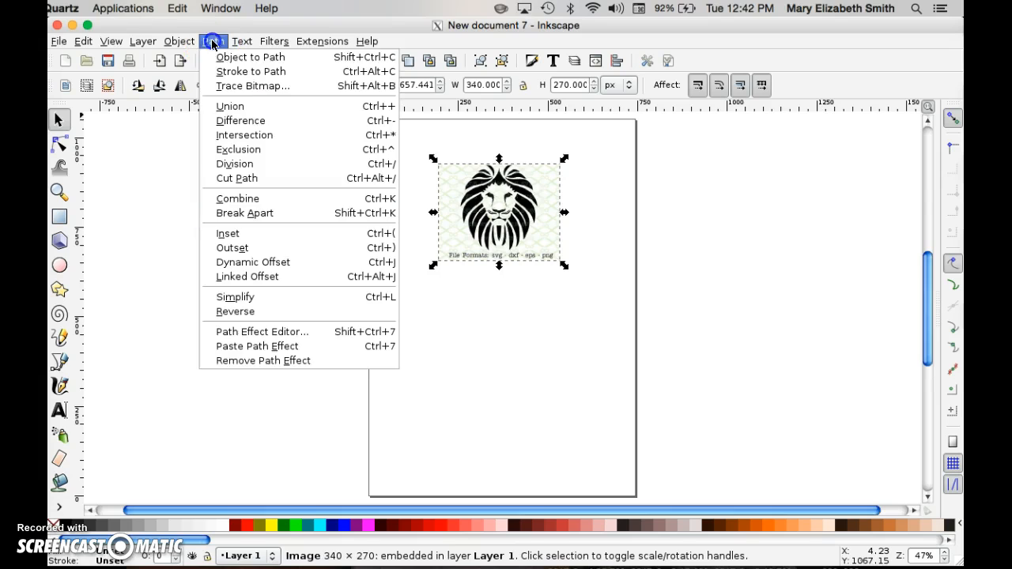
left_click(222, 92)
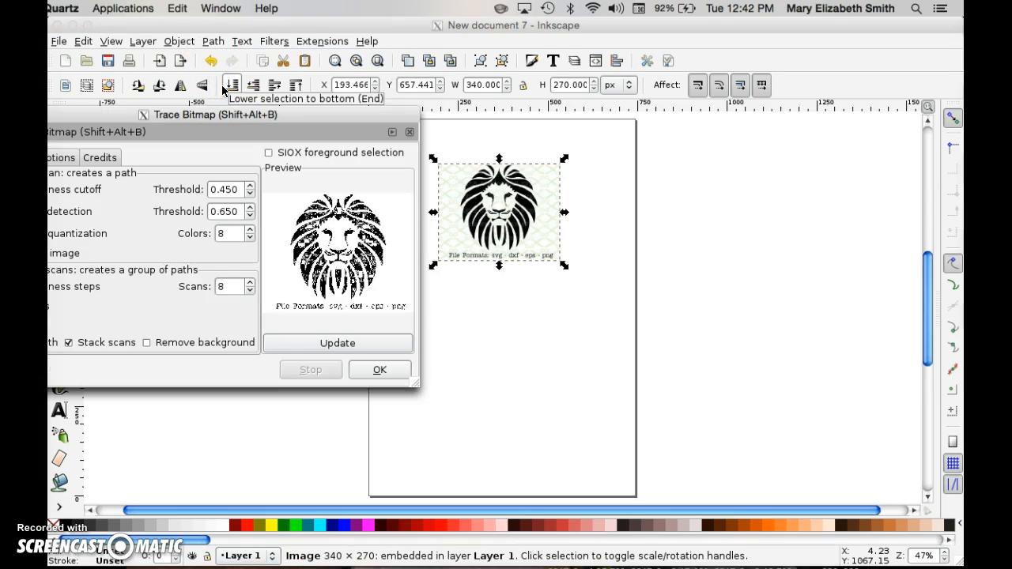
mouse_move(200, 116)
left_mouse_down()
mouse_move(260, 230)
mouse_move(359, 290)
left_mouse_up()
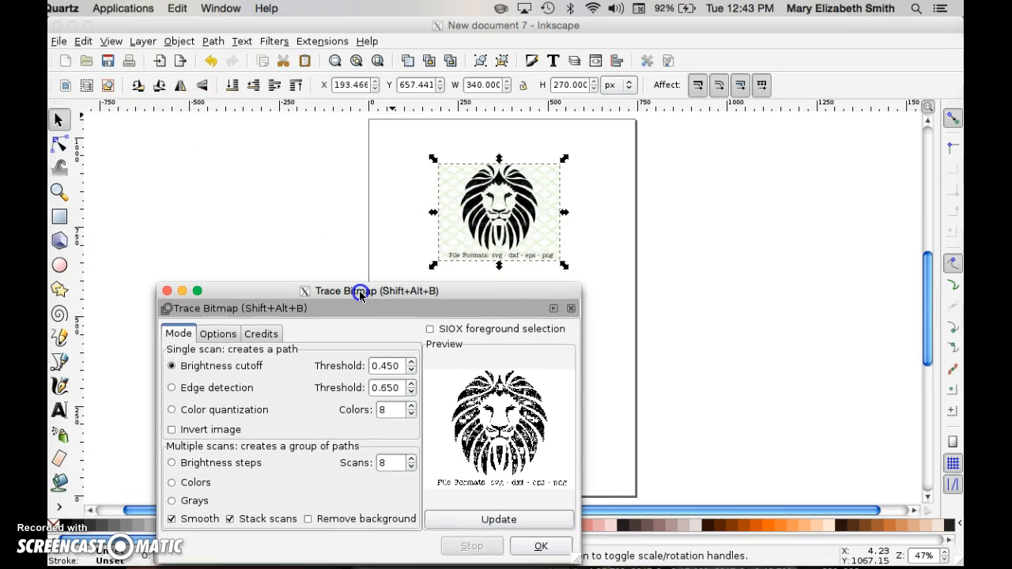
left_click(506, 522)
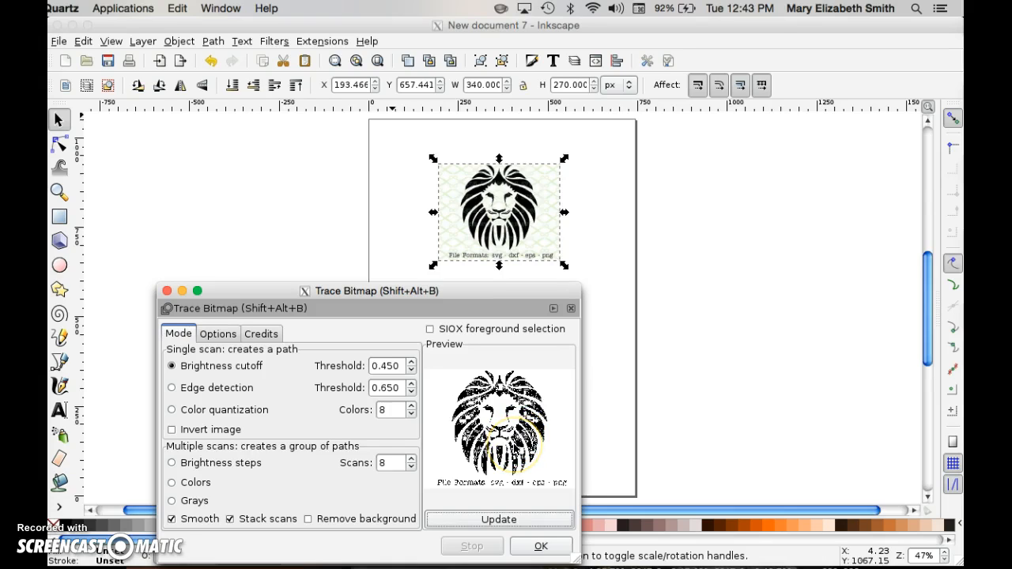
left_click(541, 546)
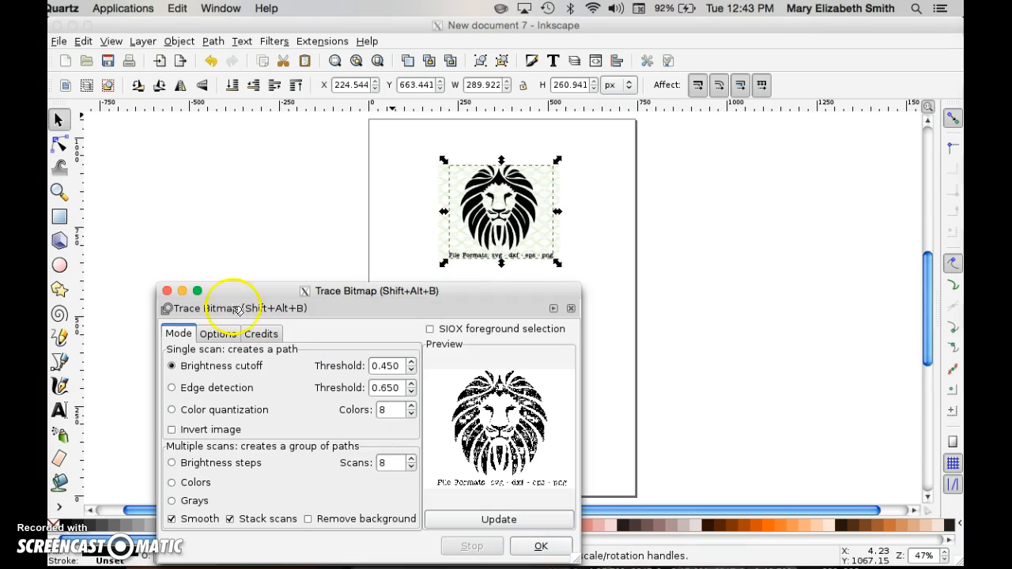
left_click(166, 293)
Step: Separate the traced lion from the original bitmap, delete the bitmap and place the trace near the top of the page
left_click_drag(480, 216, 479, 340)
left_click(522, 211)
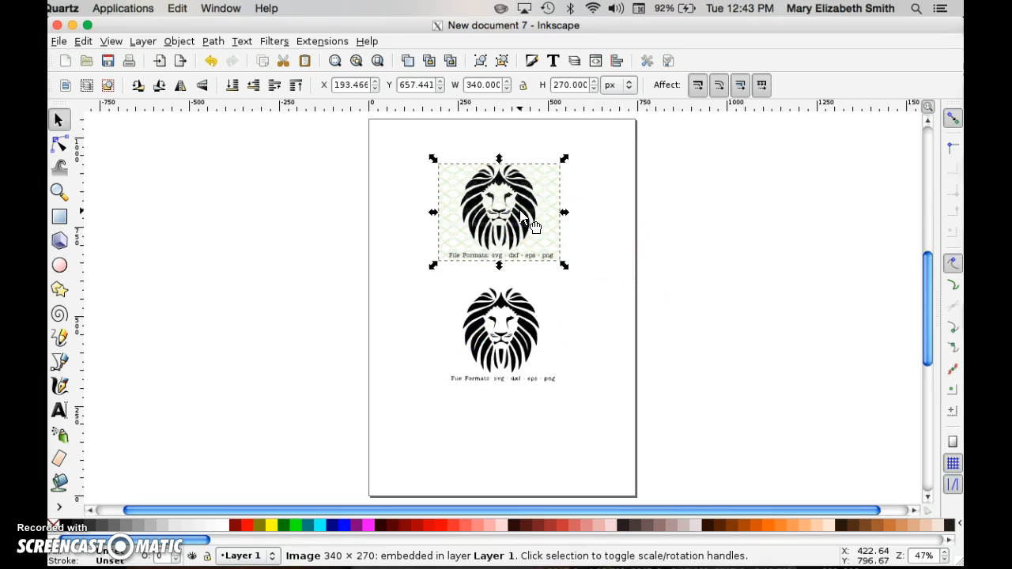
key("Delete")
mouse_move(518, 331)
left_mouse_down()
mouse_move(531, 206)
mouse_move(509, 170)
mouse_move(506, 178)
left_mouse_up()
Step: Break the traced lion path apart and check that its pieces can be edited separately
left_click(59, 144)
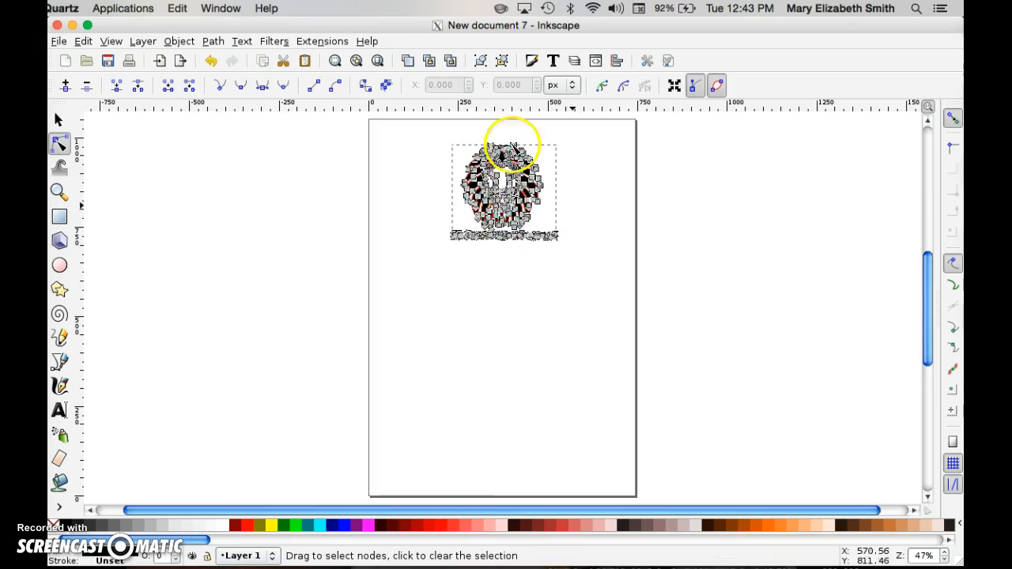
left_click(526, 305)
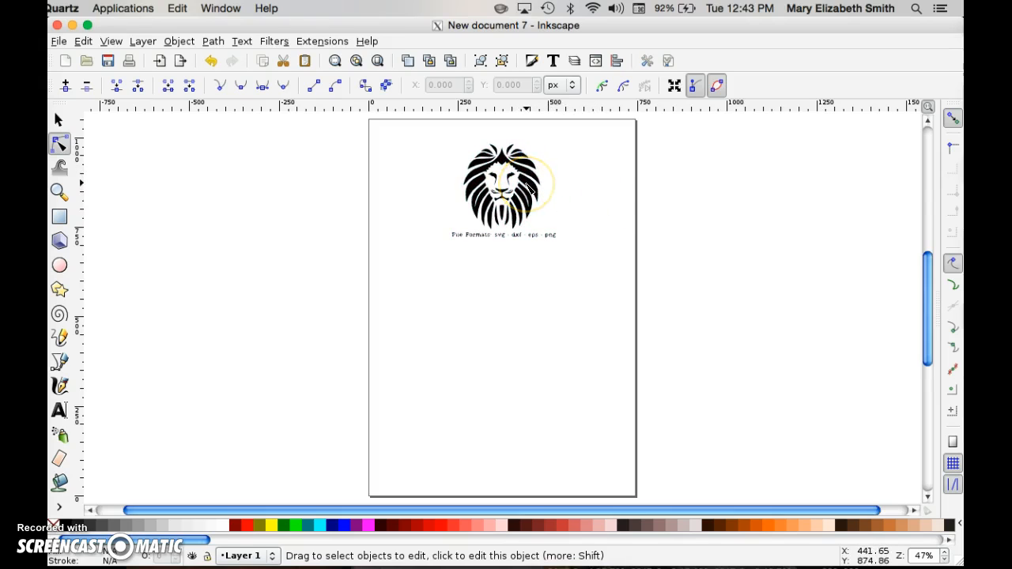
left_click(536, 190)
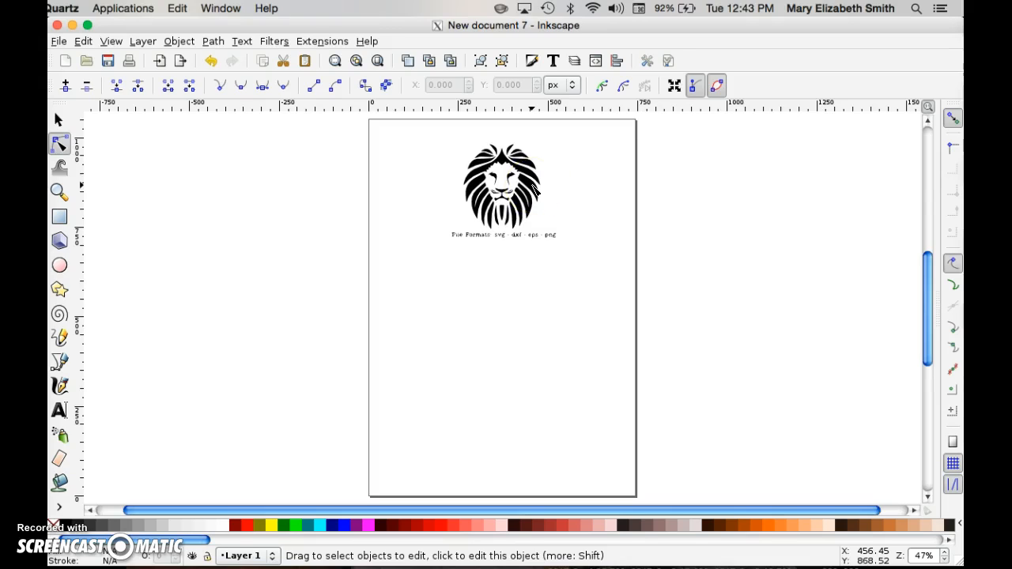
left_click(536, 190)
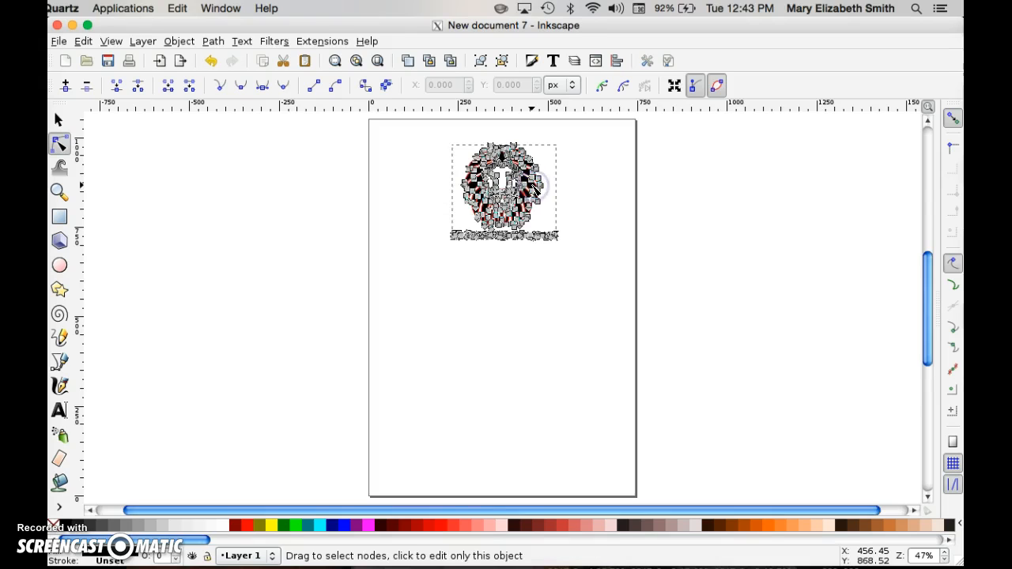
left_click(212, 43)
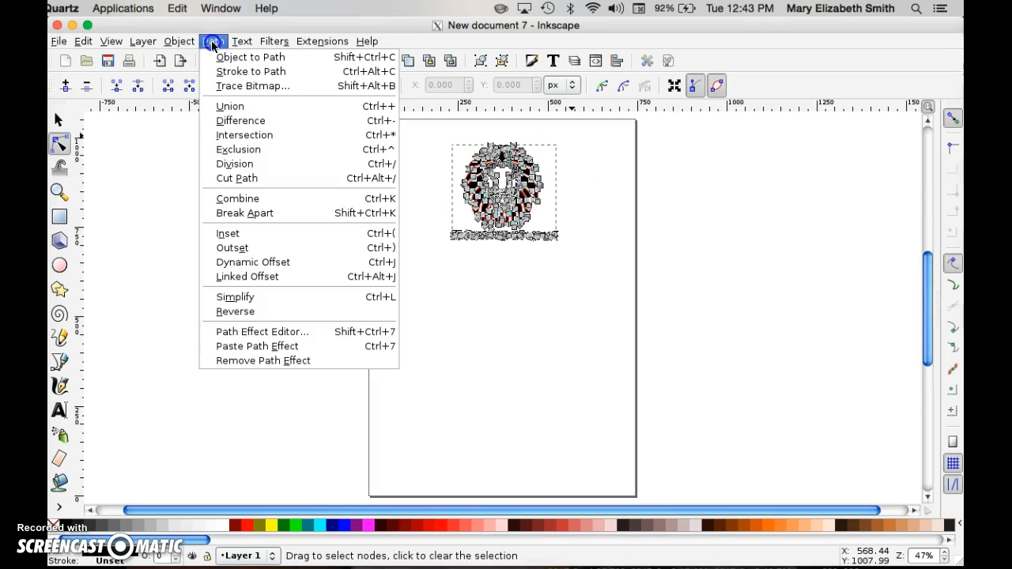
left_click(242, 215)
left_click(444, 169)
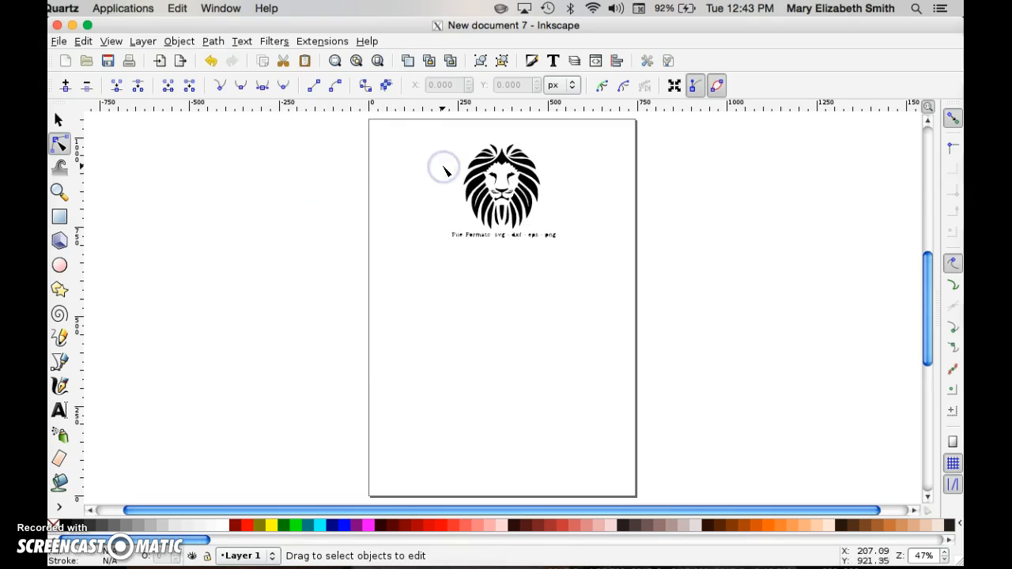
left_click(475, 161)
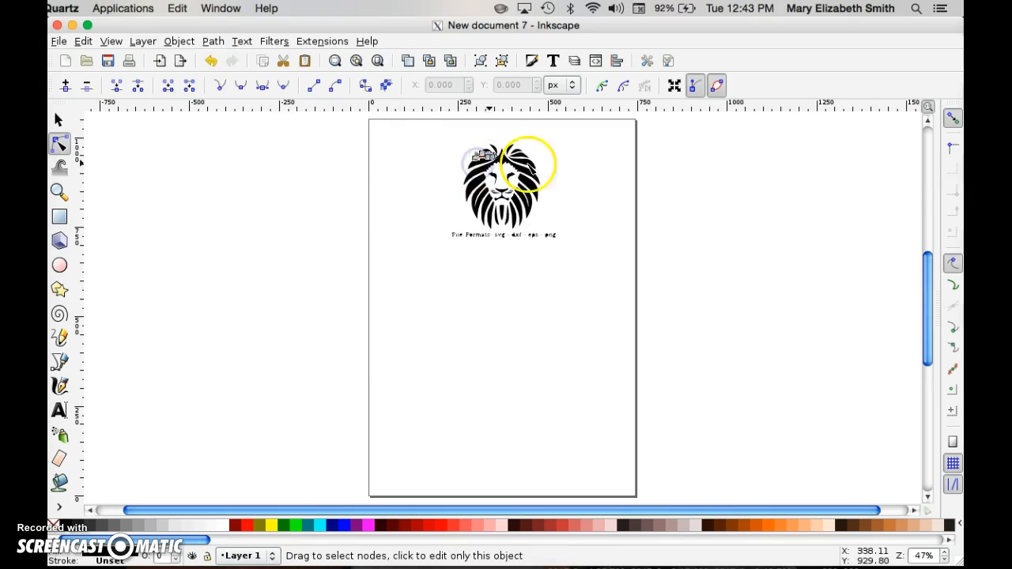
left_click(573, 180)
left_click(532, 188)
left_click(574, 206)
Step: Delete all the pieces of the "File Formats" caption beneath the lion
left_click_drag(590, 260, 431, 230)
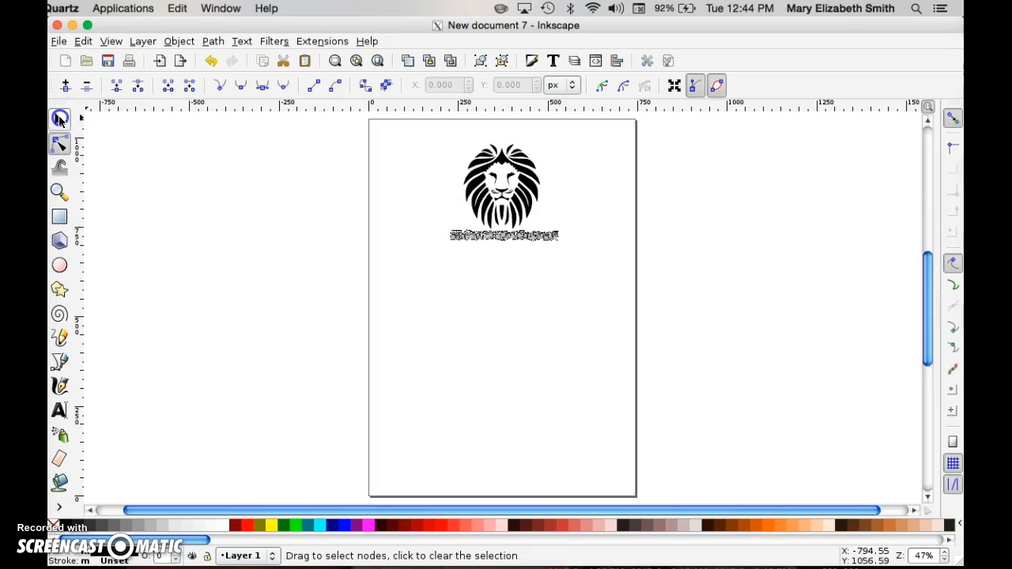
left_click(60, 118)
key("Delete")
left_click(470, 267)
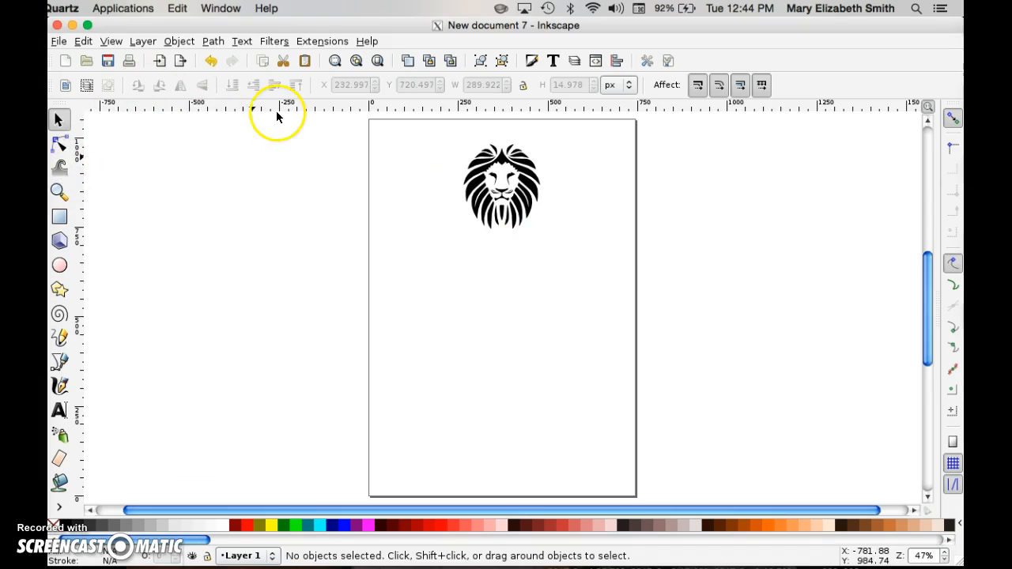
Step: Combine all the remaining lion pieces into a single path
left_click_drag(589, 255, 426, 120)
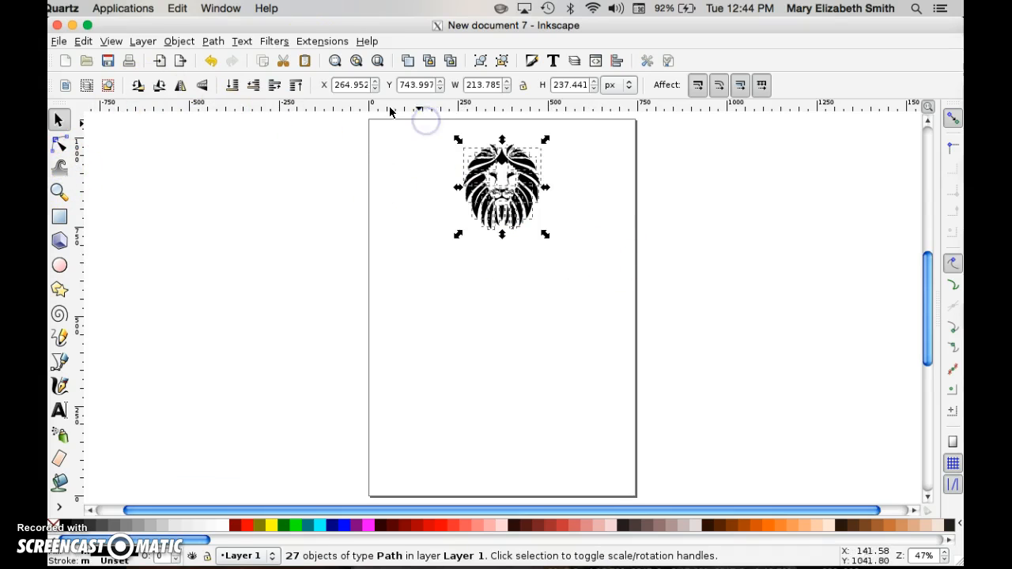
left_click(213, 41)
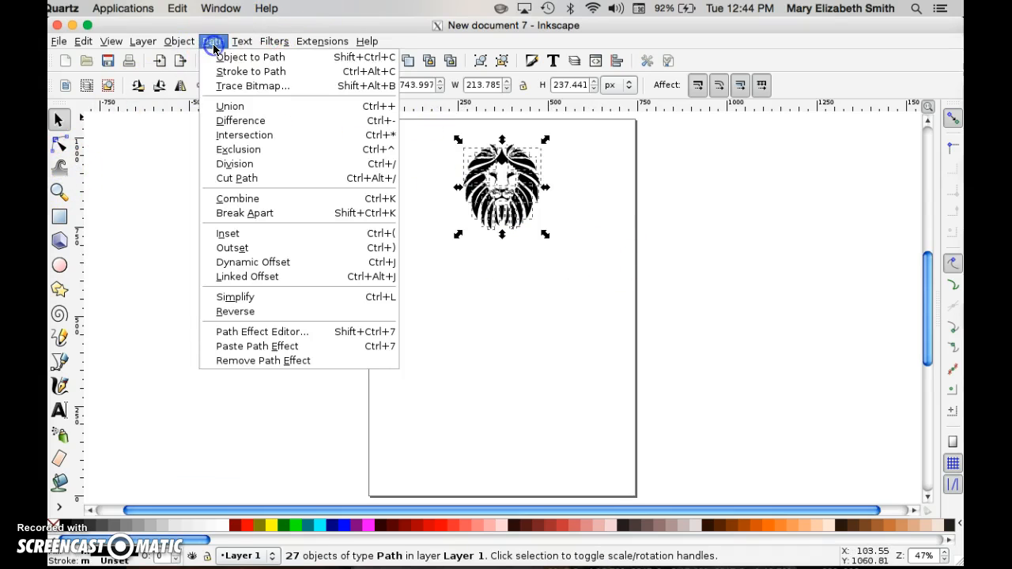
left_click(231, 200)
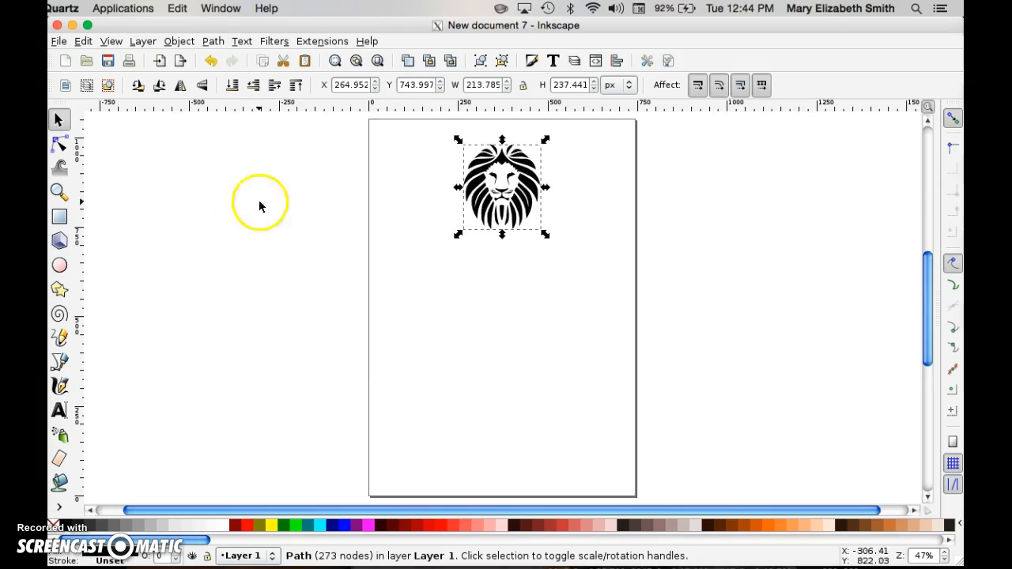
left_click(481, 277)
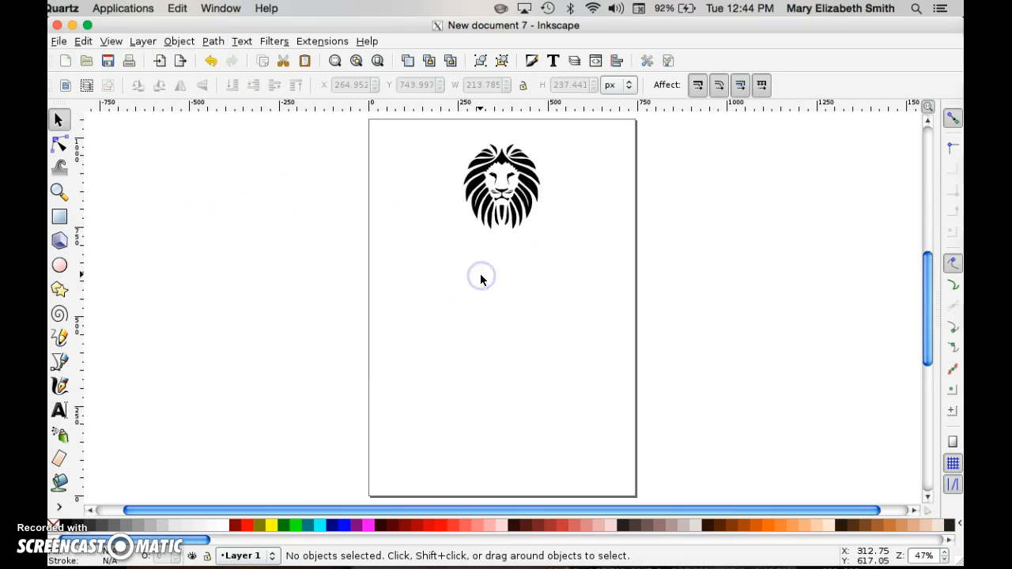
Step: Add the text "LION PRIDE" on the page below the lion
left_click(59, 144)
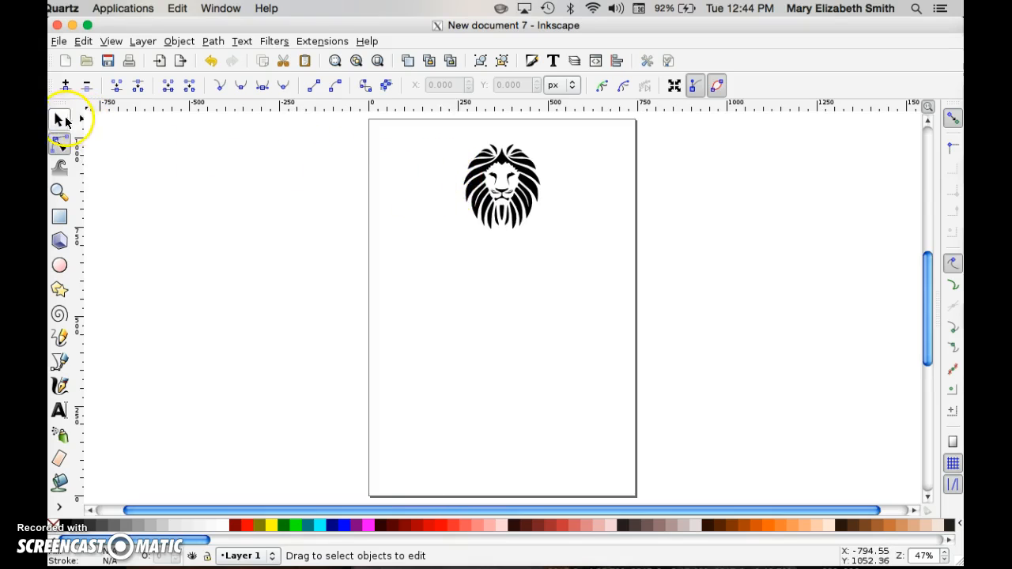
left_click(60, 409)
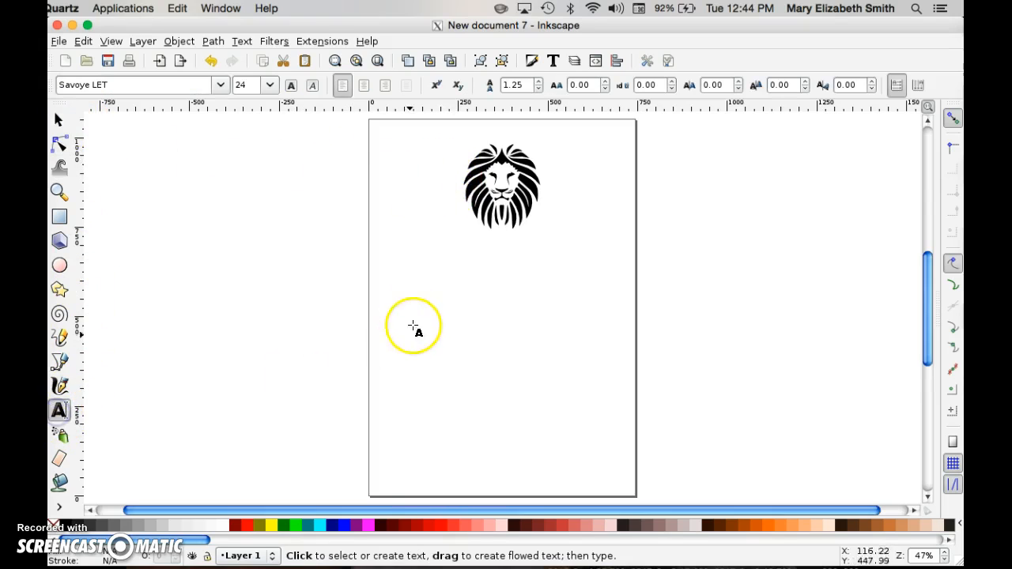
left_click(452, 287)
type("L")
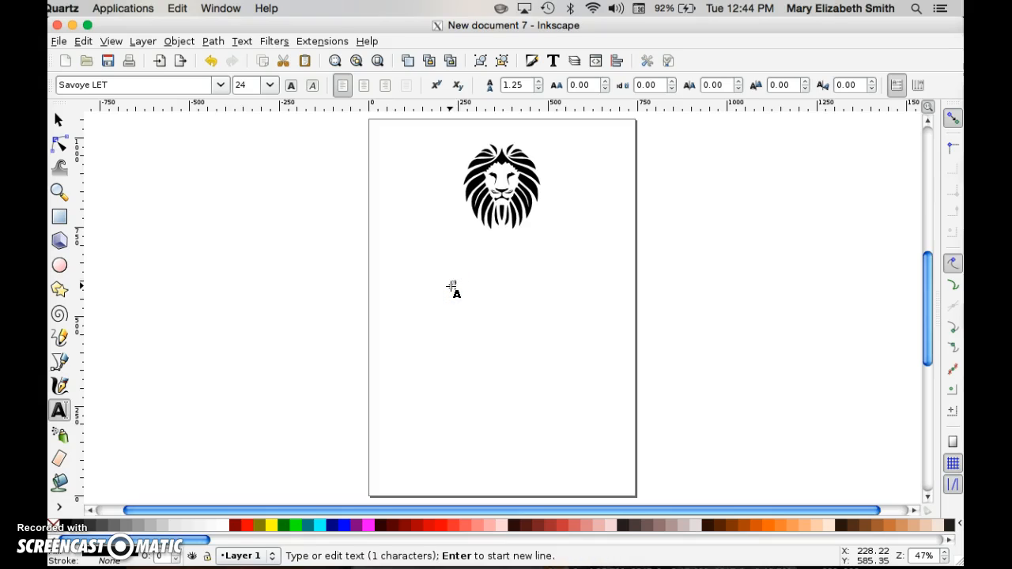
type("ION HEART")
Step: Change the font of the "LION PRIDE" text to Stone Sans ITC in Bold style
left_click(475, 284)
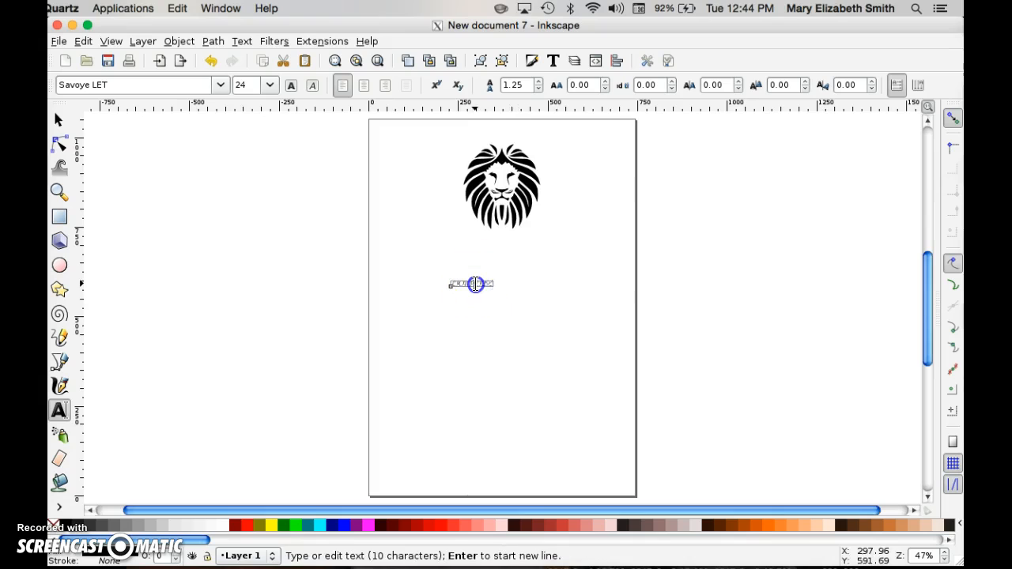
left_click(242, 41)
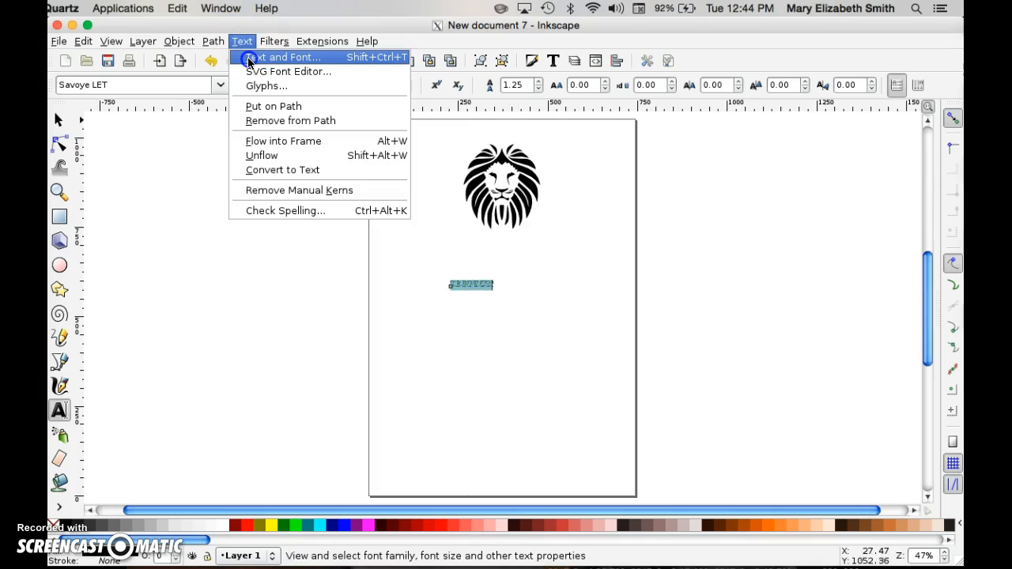
left_click(247, 57)
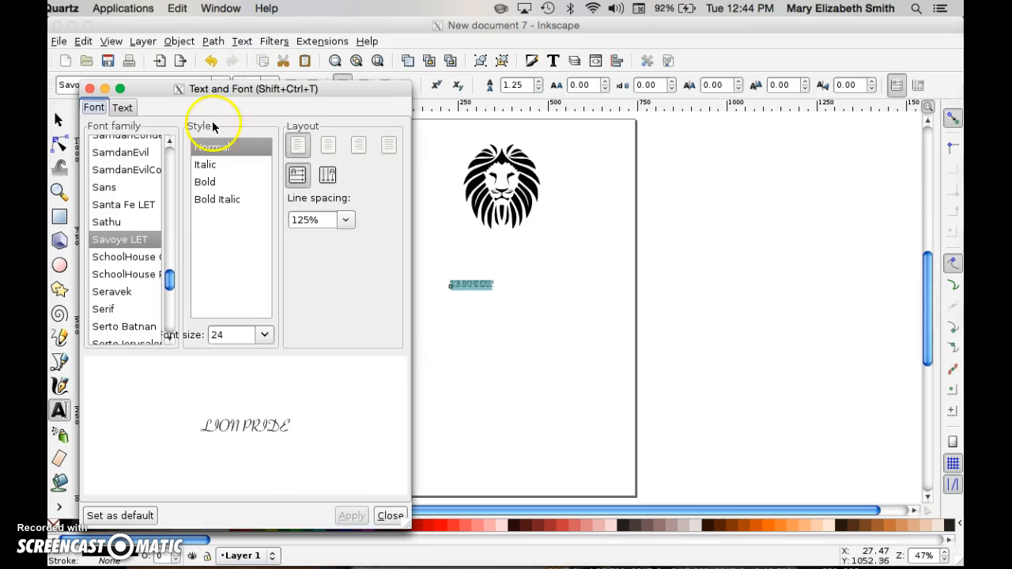
left_click(111, 257)
key("Down")
key("Down")
key("Down")
key("Down")
key("Down")
key("Down")
key("Down")
key("Down")
key("Down")
key("Down")
key("Down")
key("Down")
key("Down")
key("Down")
key("Down")
key("Down")
key("Down")
key("Down")
key("Down")
key("Down")
key("Down")
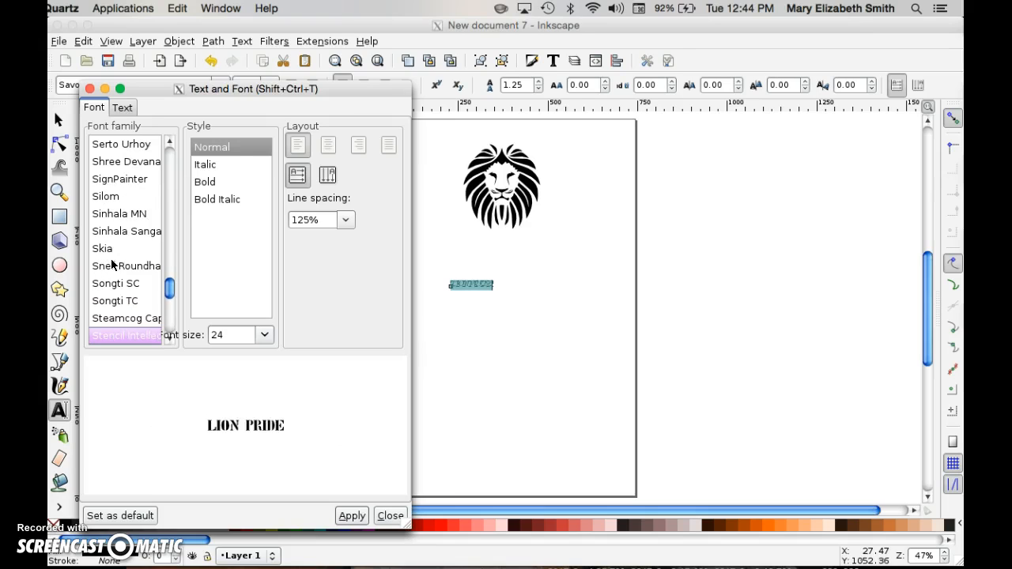
key("Down")
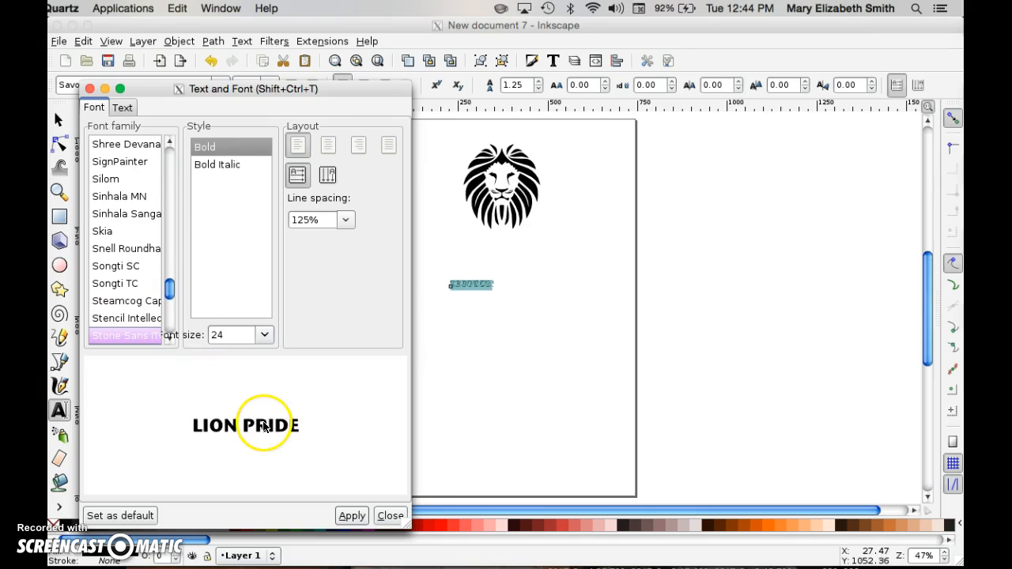
left_click(352, 517)
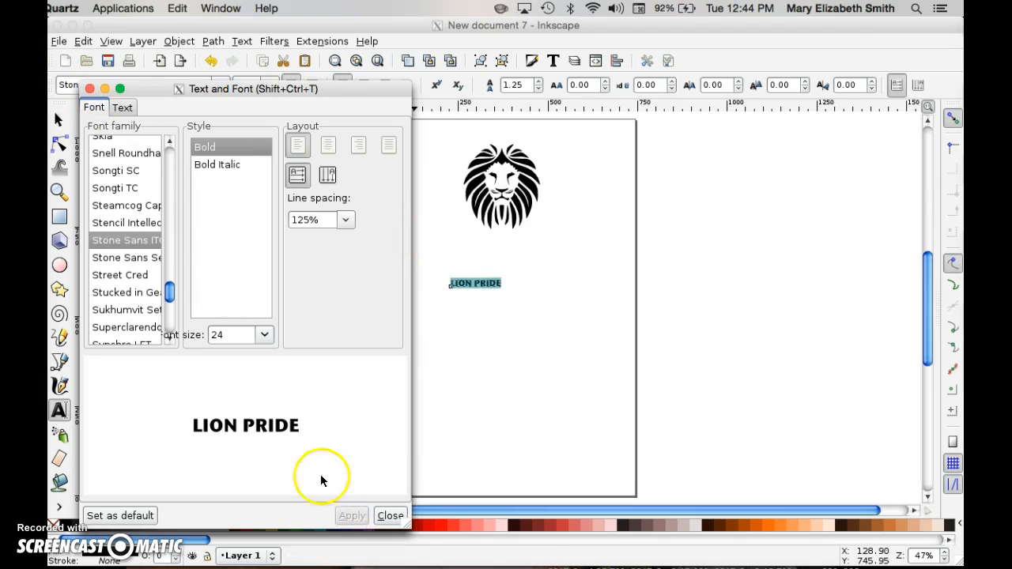
left_click(381, 520)
Step: Enlarge the "LION PRIDE" text to about 219 px wide and place it directly beneath the lion
left_click(473, 283)
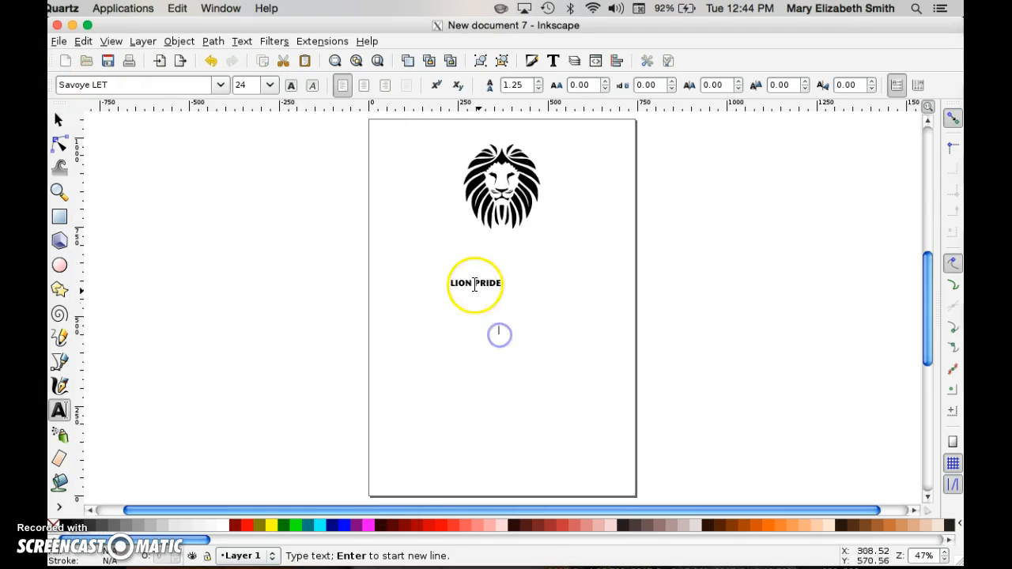
left_click(57, 119)
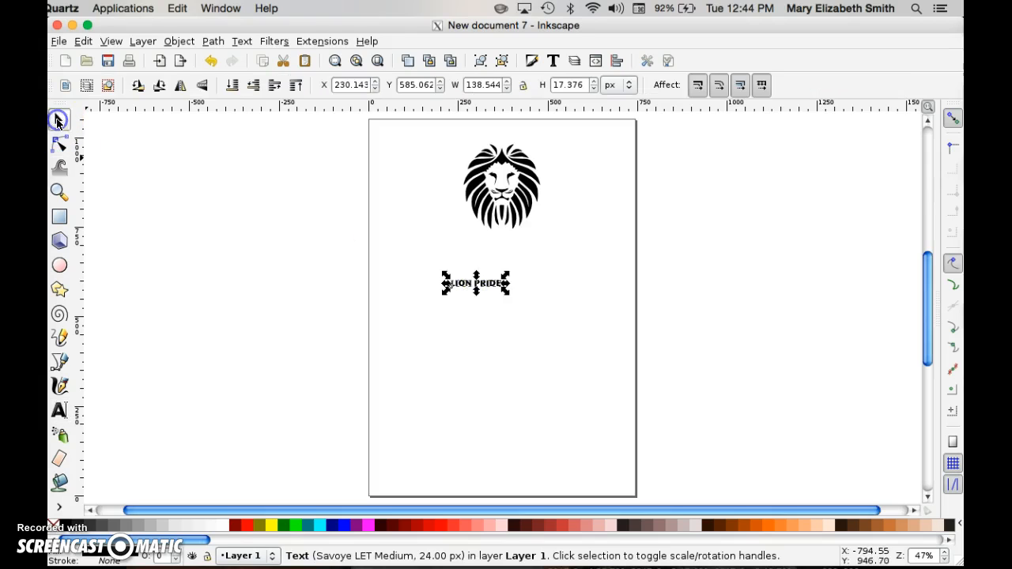
left_click_drag(507, 290, 492, 244)
left_click(485, 321)
left_click(493, 271)
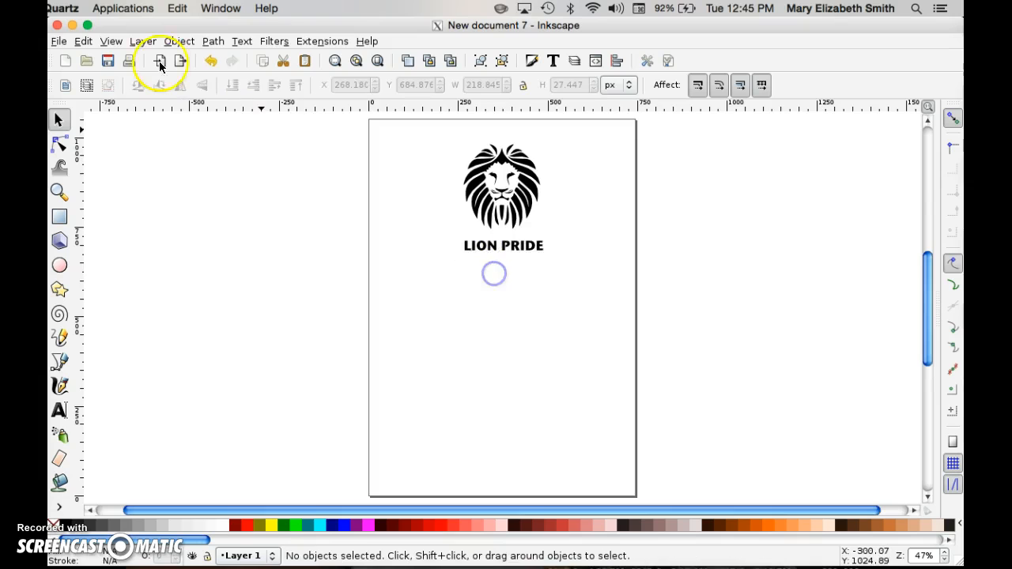
Step: Center the lion and the "LION PRIDE" text on the vertical axis relative to the page
left_click(210, 41)
mouse_move(178, 41)
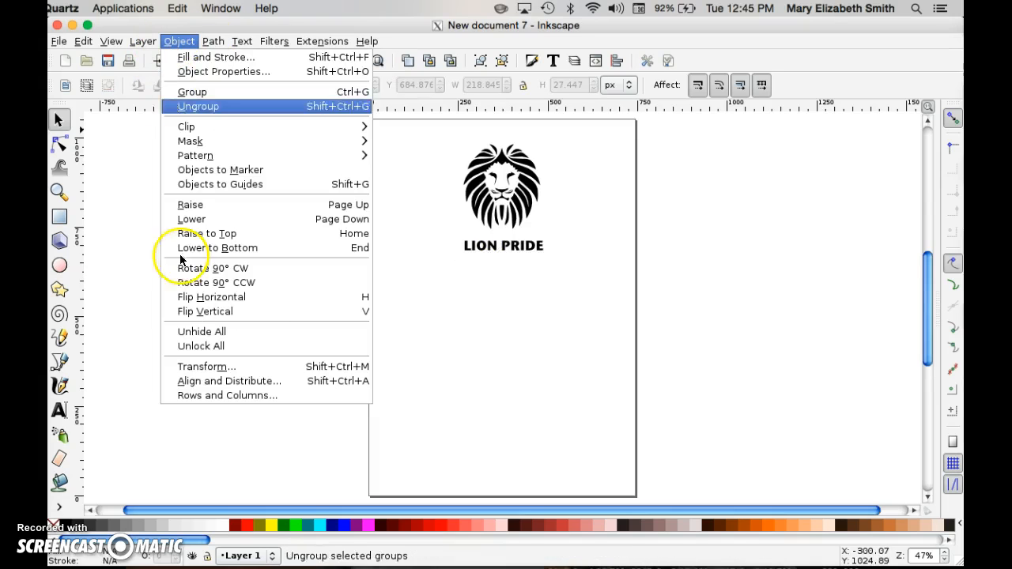
left_click(192, 381)
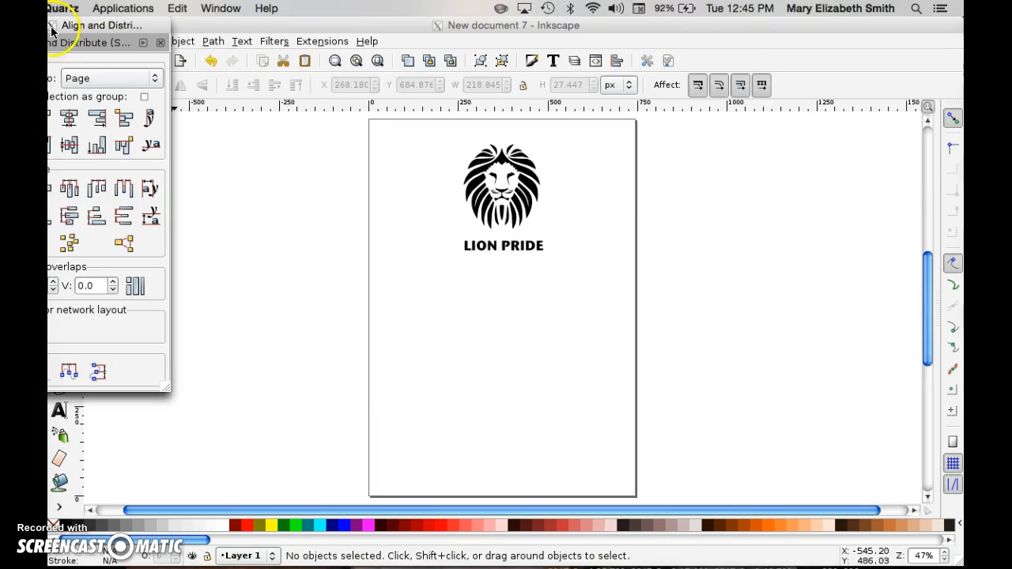
left_click_drag(70, 31, 795, 113)
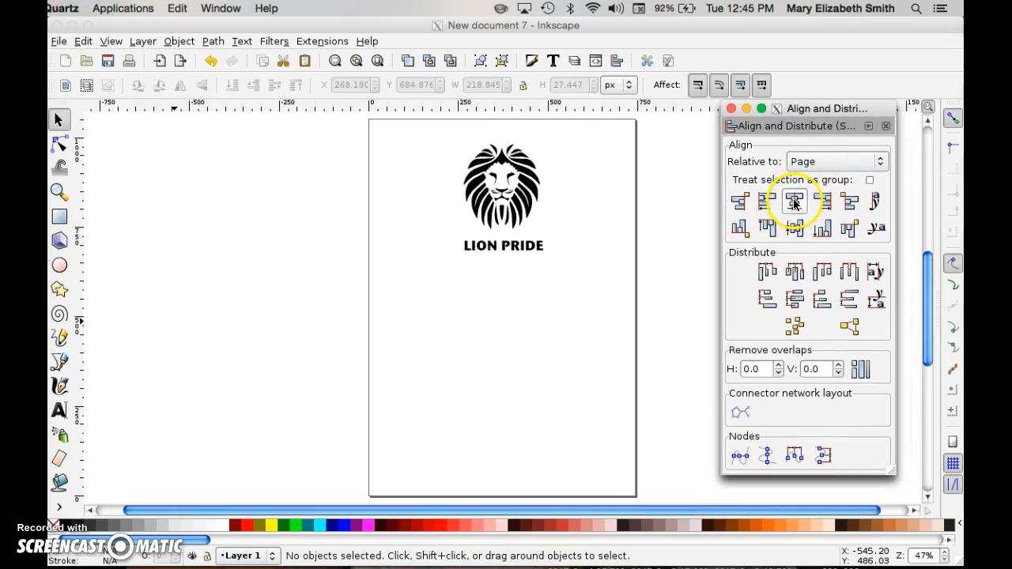
left_click(530, 186)
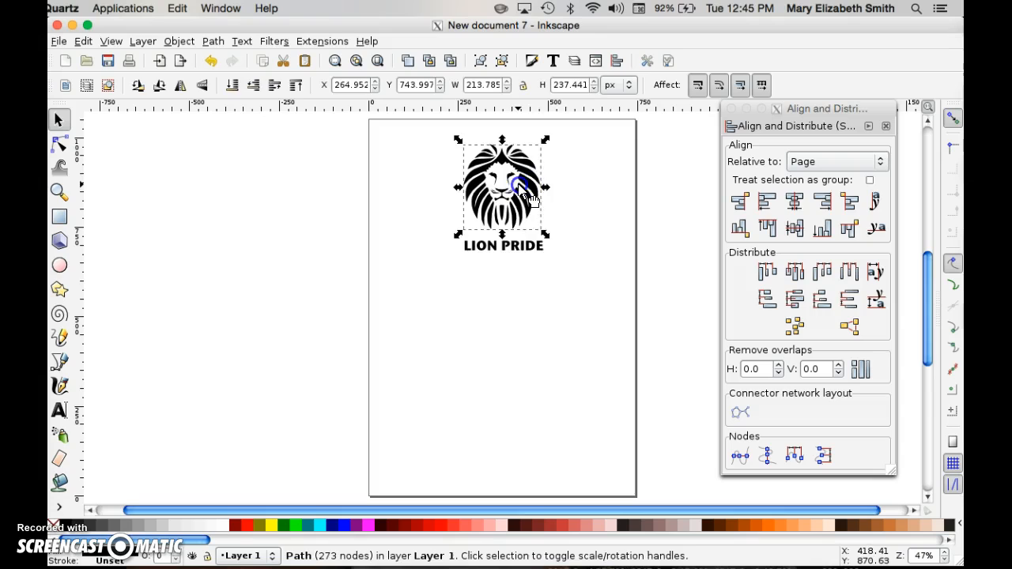
left_click(515, 244, "shift")
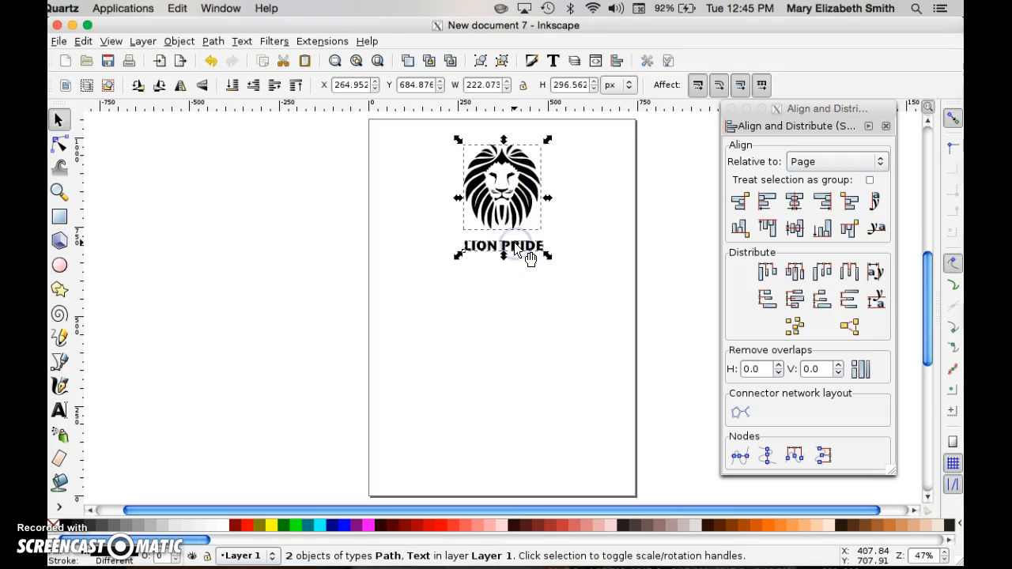
left_click(793, 204)
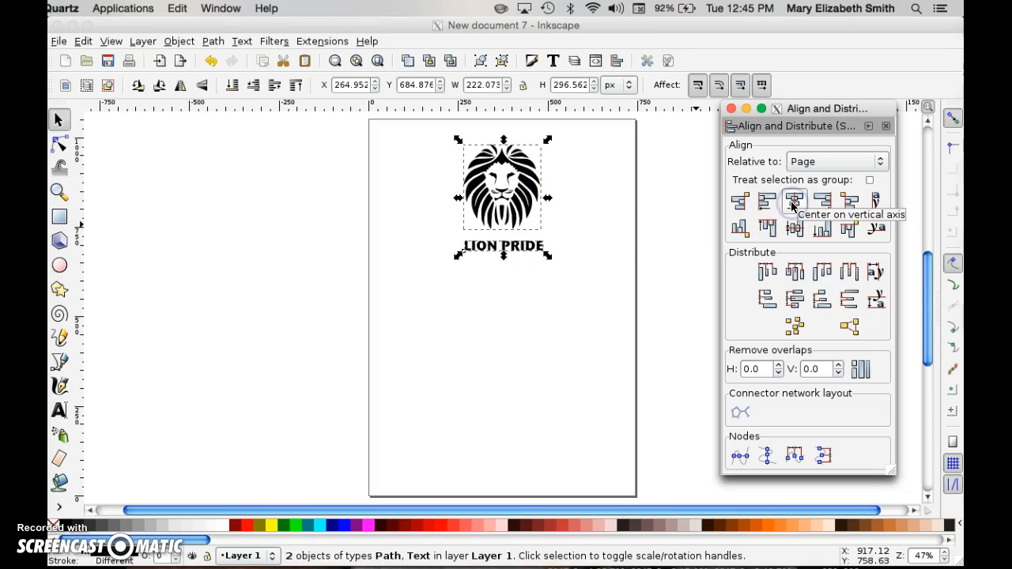
left_click(794, 203)
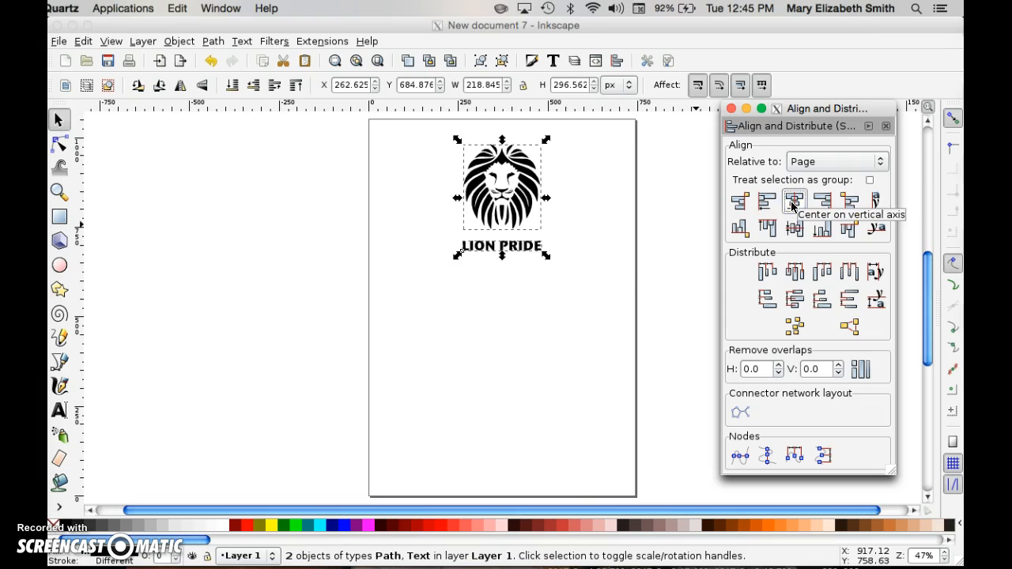
left_click(553, 328)
left_click(554, 327)
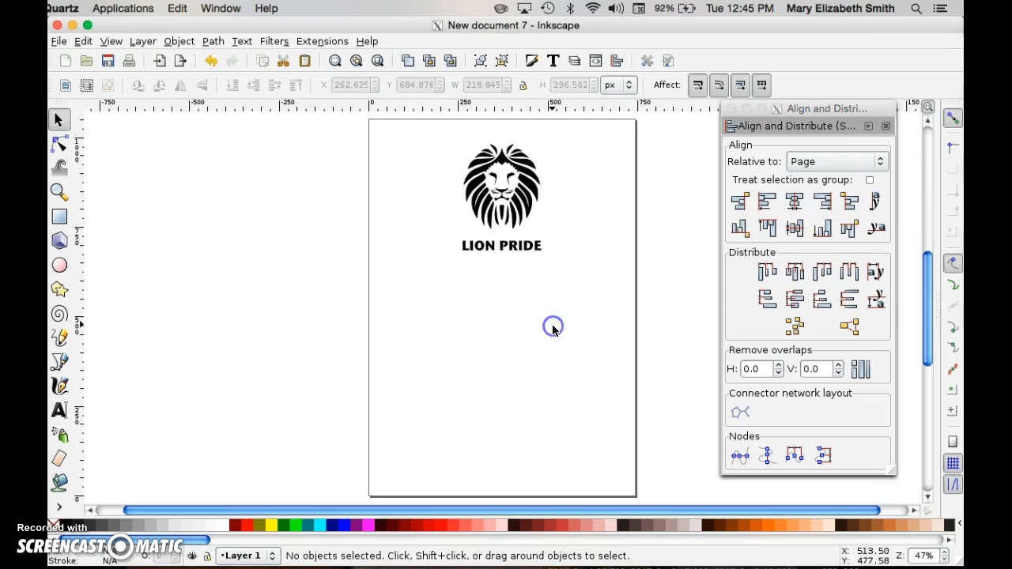
Step: Nudge the "LION PRIDE" text up so it sits closer to the lion
left_click(511, 248)
key("Up")
key("Up")
key("Up")
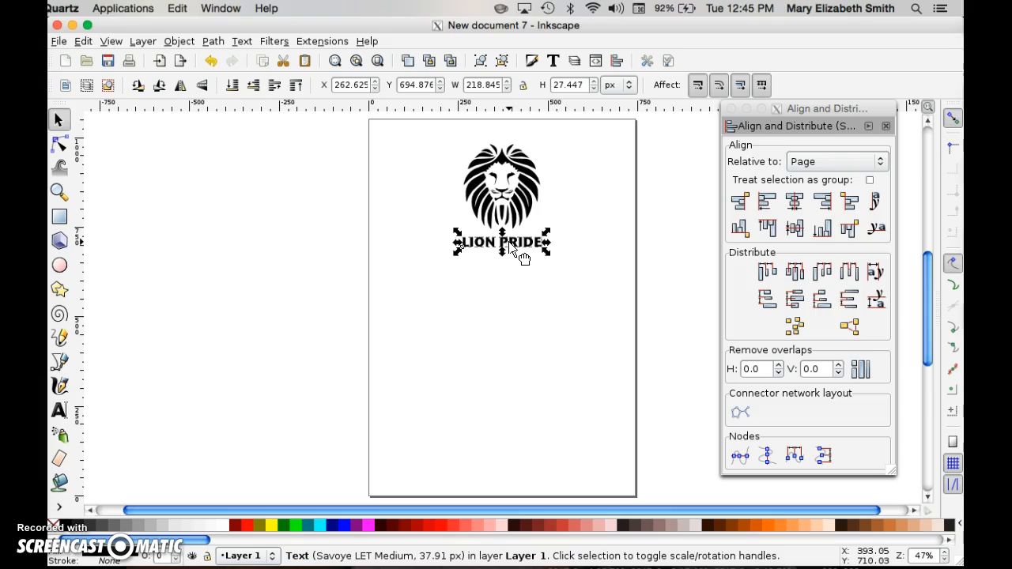
left_click(517, 272)
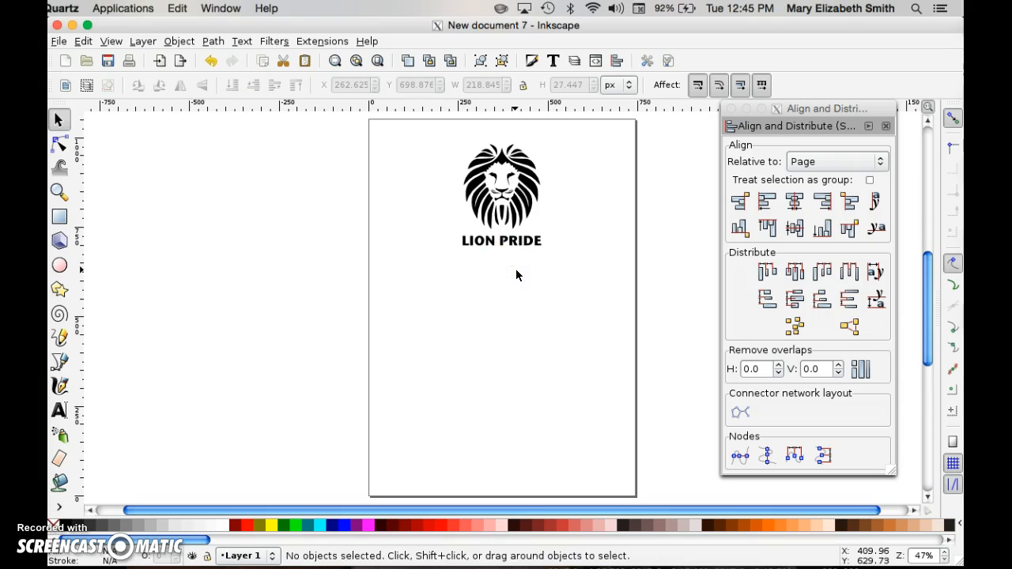
Step: Convert the "LION PRIDE" text to paths and check the editable nodes of its individual letters
left_click(58, 146)
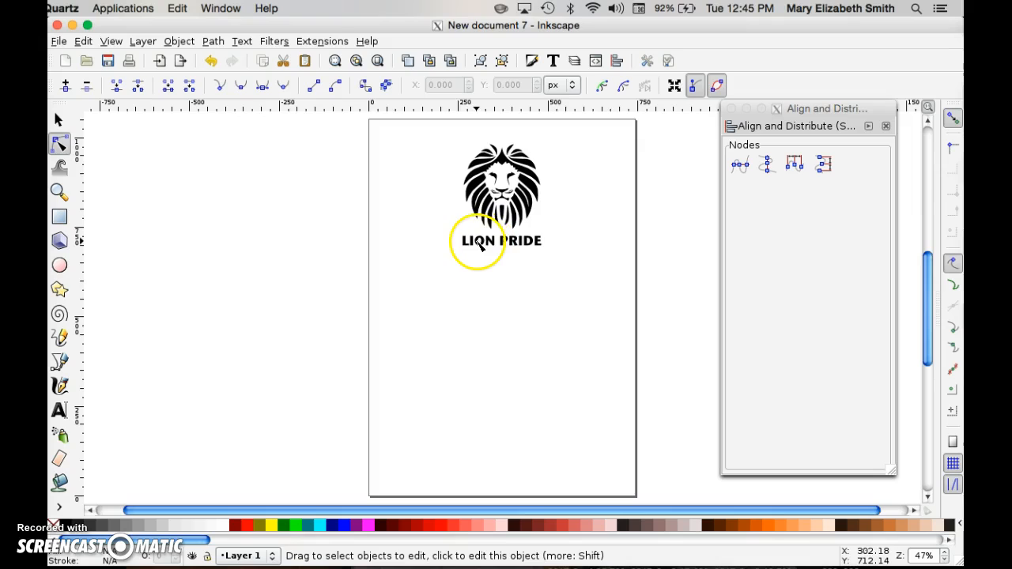
left_click(480, 245)
left_click(487, 246)
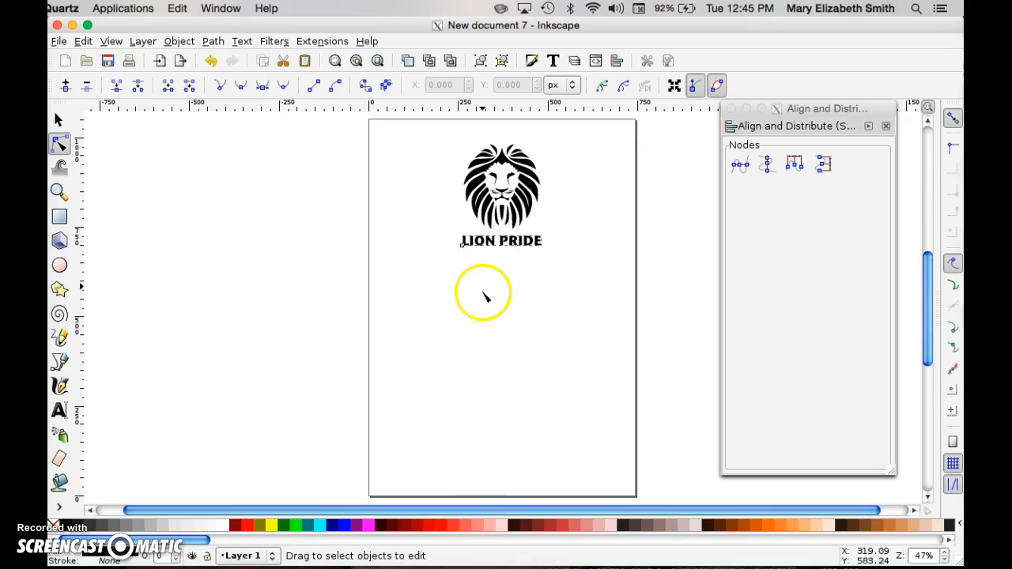
left_click(482, 296)
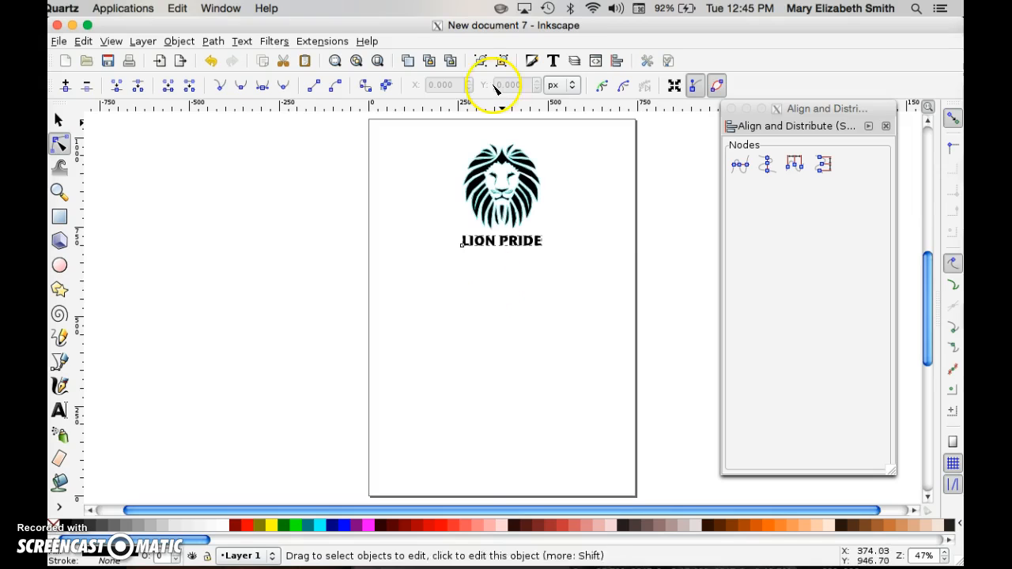
left_click(212, 43)
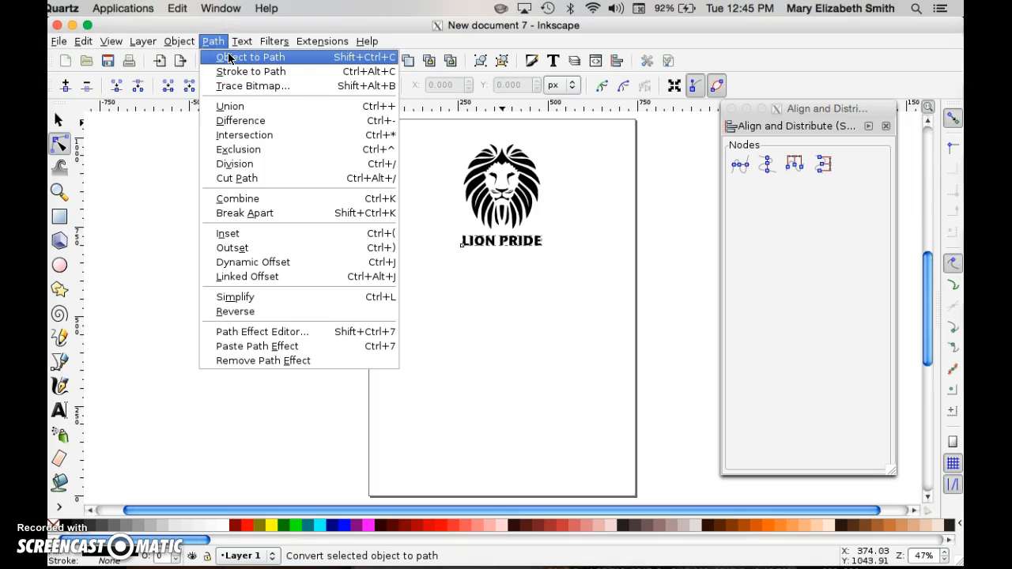
left_click(236, 87)
left_click(221, 59)
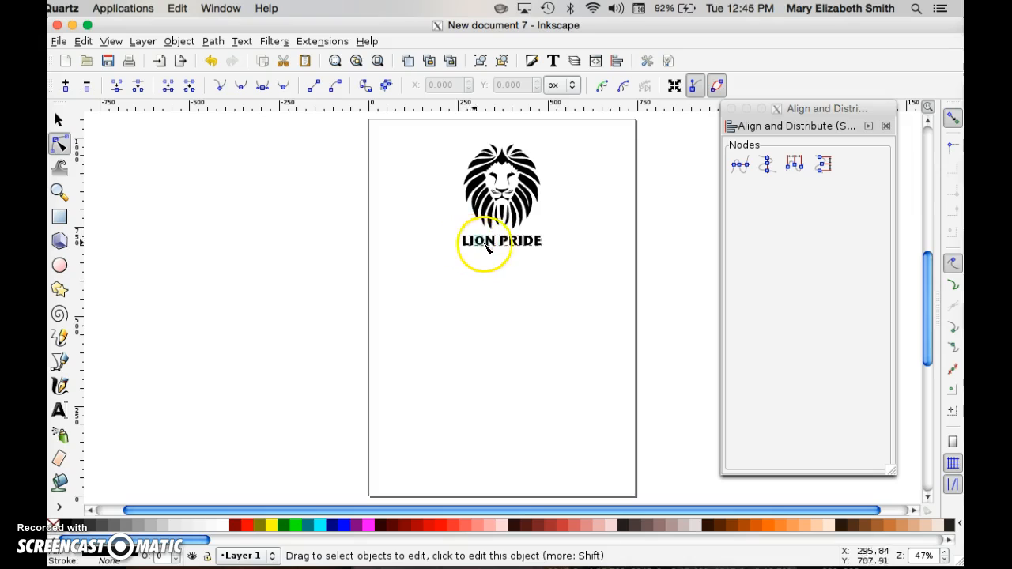
left_click(469, 267)
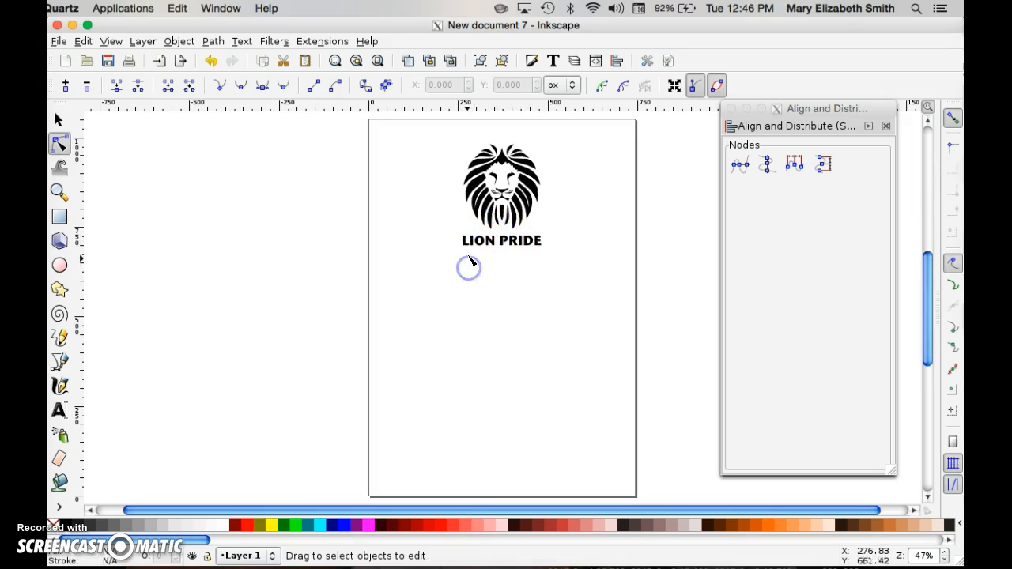
left_click(466, 246)
left_click(492, 245)
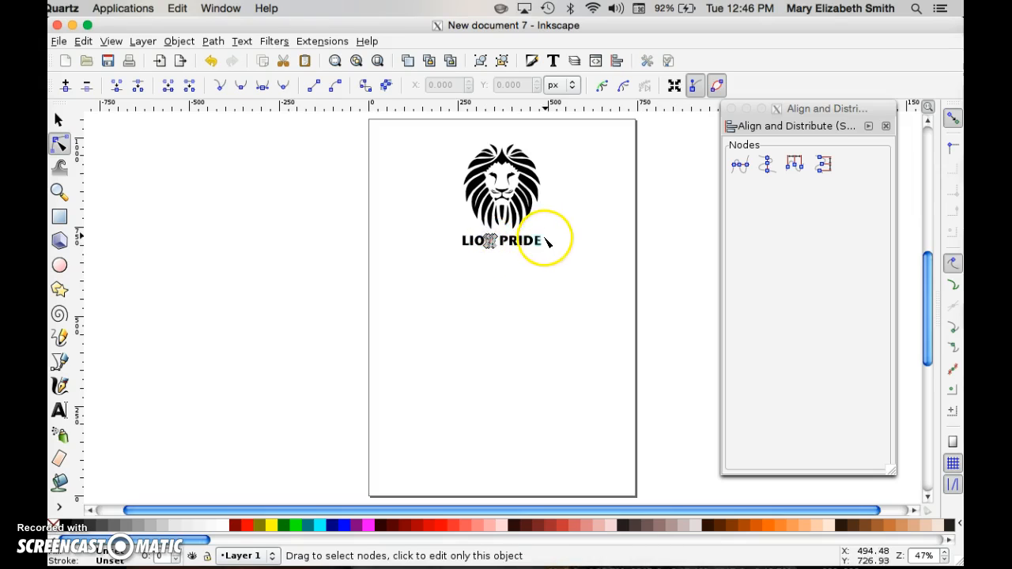
left_click(538, 242)
left_click(538, 271)
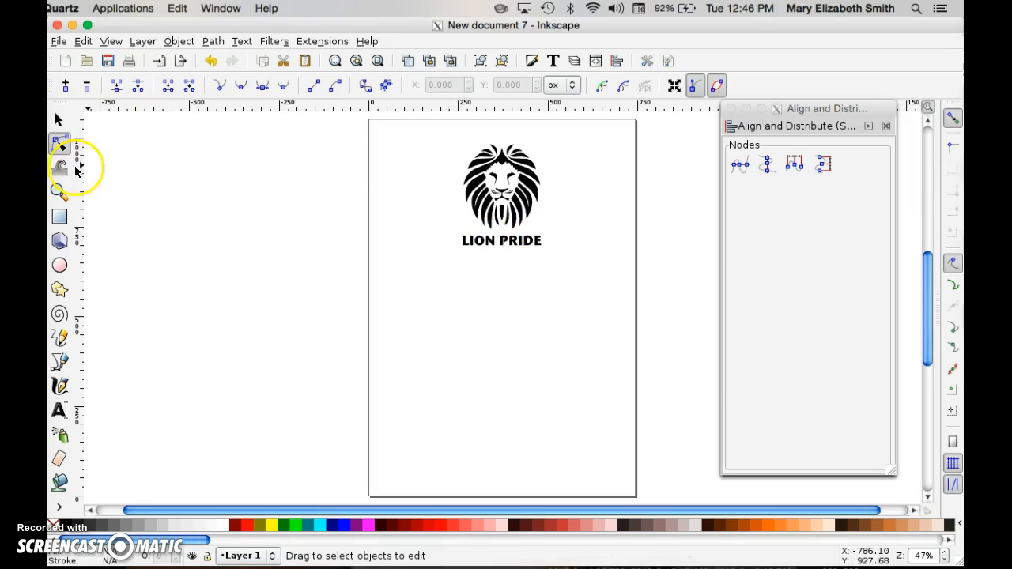
Step: Try reshaping the tip of the mane strand just left of the lion's chin by moving its node and curve handle
left_click(60, 192)
left_click(520, 198)
left_click(520, 198)
left_click(520, 198)
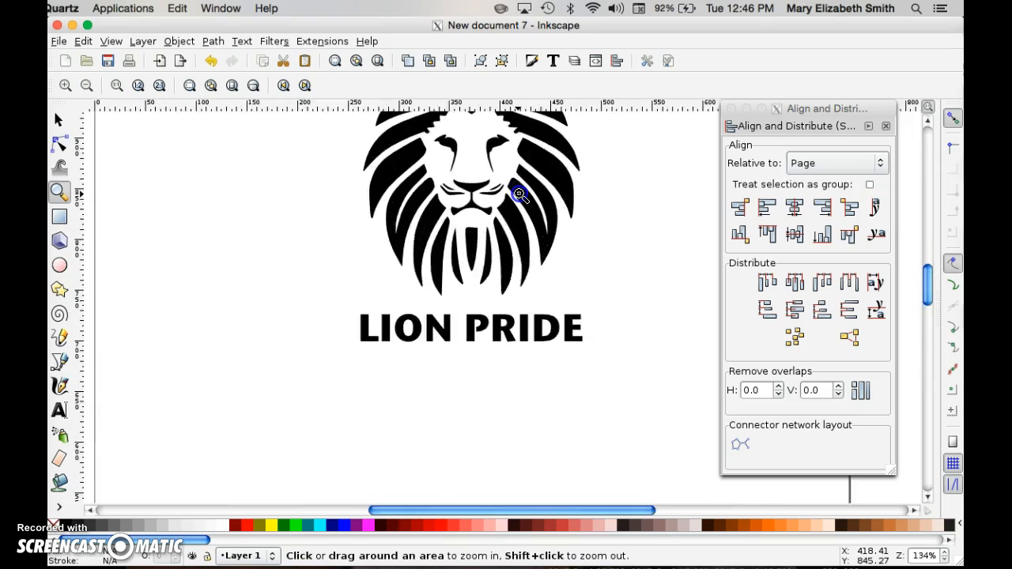
left_click(521, 198)
left_click(520, 198)
left_click(60, 143)
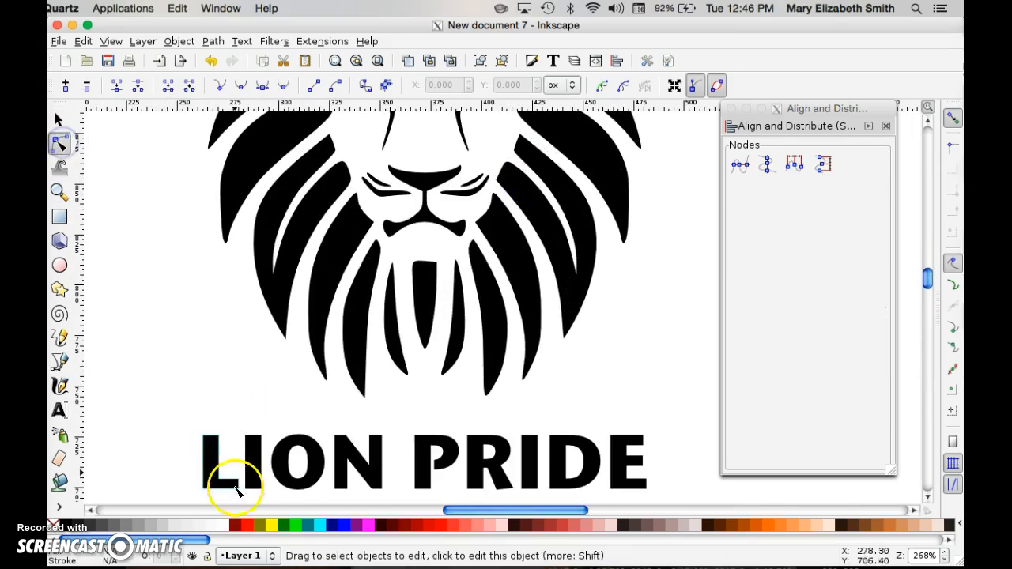
left_click(352, 338)
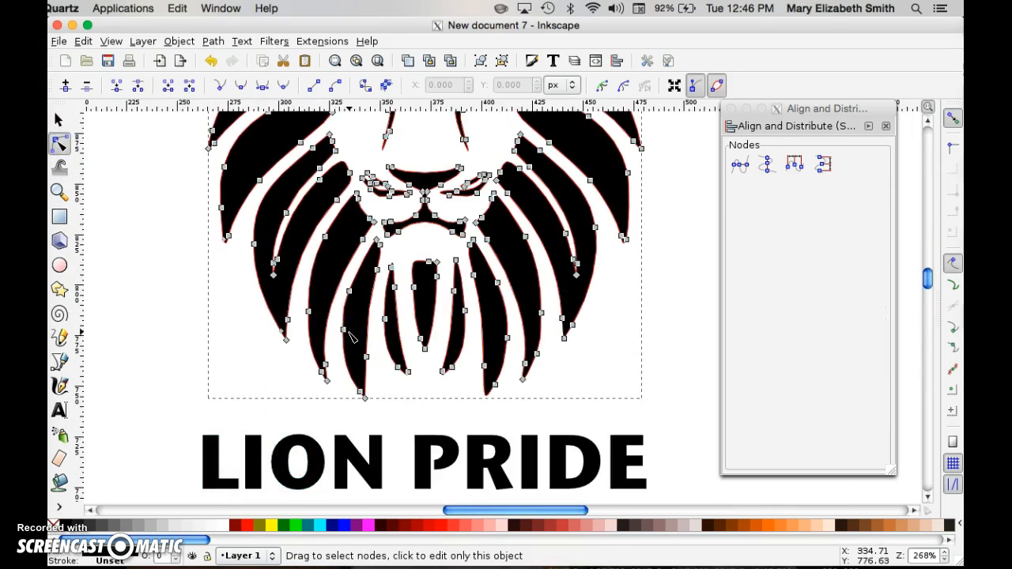
left_click_drag(361, 392, 284, 392)
left_click_drag(297, 440, 281, 375)
left_click_drag(233, 306, 181, 312)
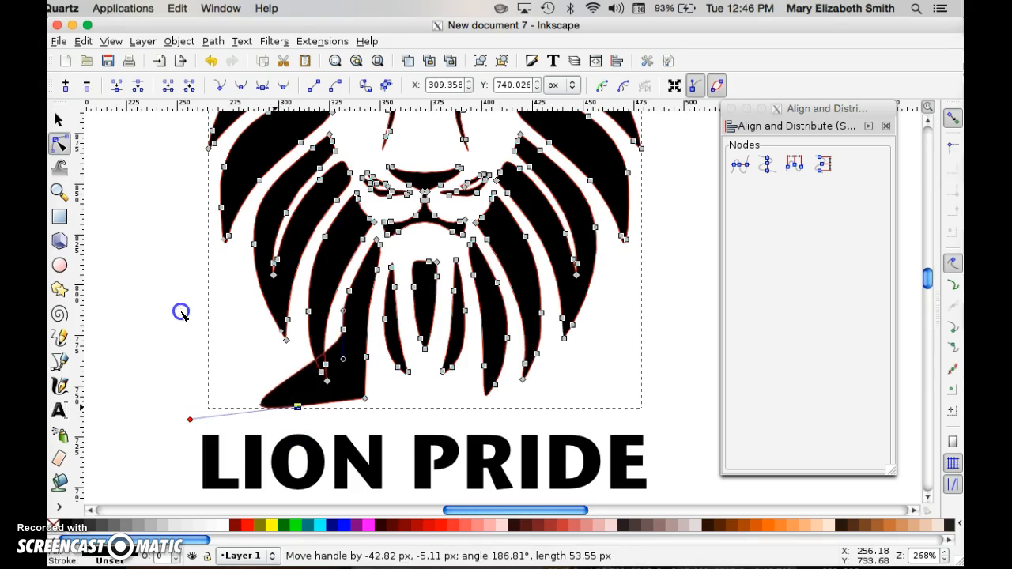
left_click_drag(196, 346, 230, 358)
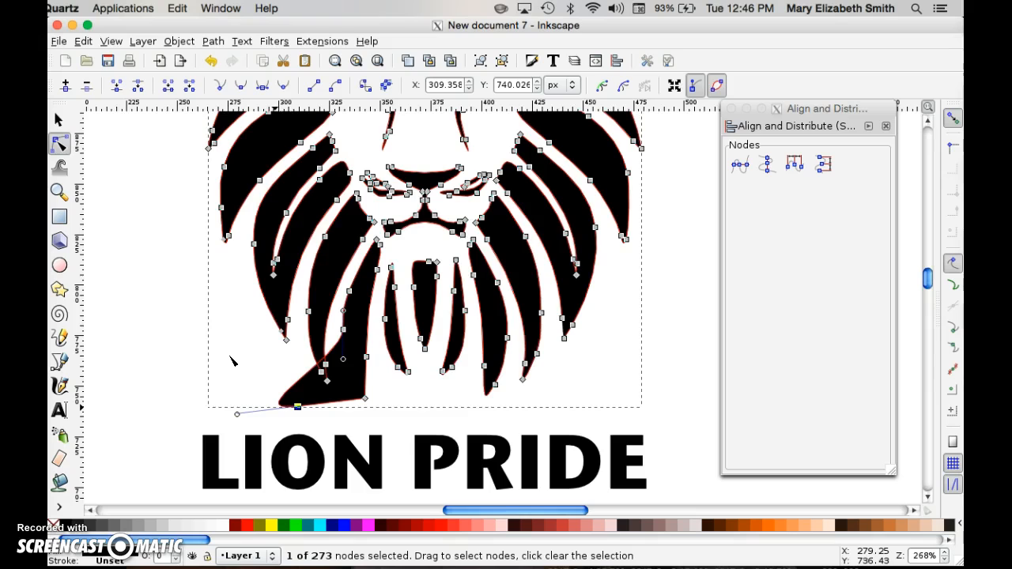
Step: Undo the node edits on the lion's mane strand, fit the whole page in view and deselect everything
key("z")
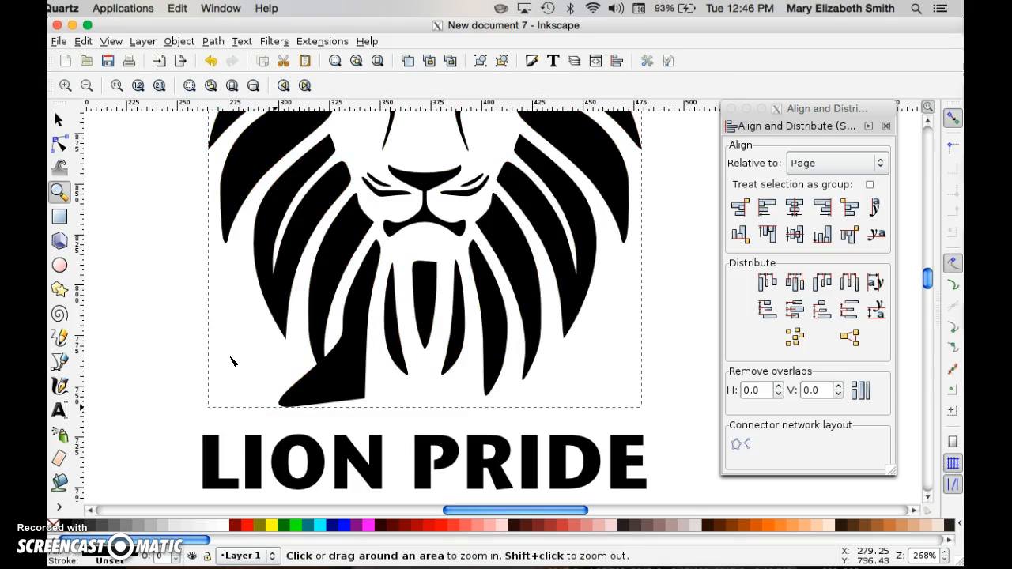
key("ctrl+z")
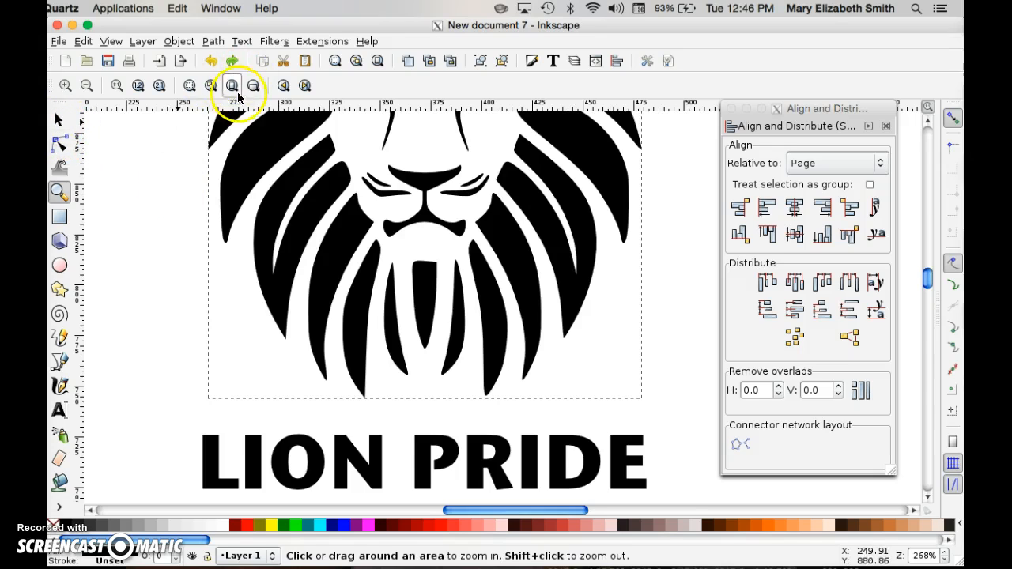
left_click(189, 87)
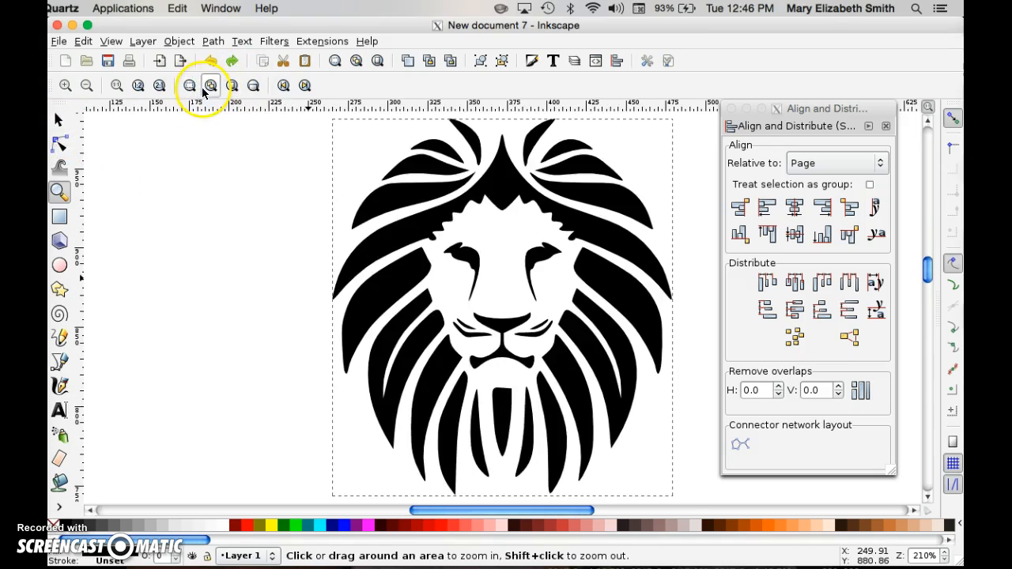
left_click(231, 87)
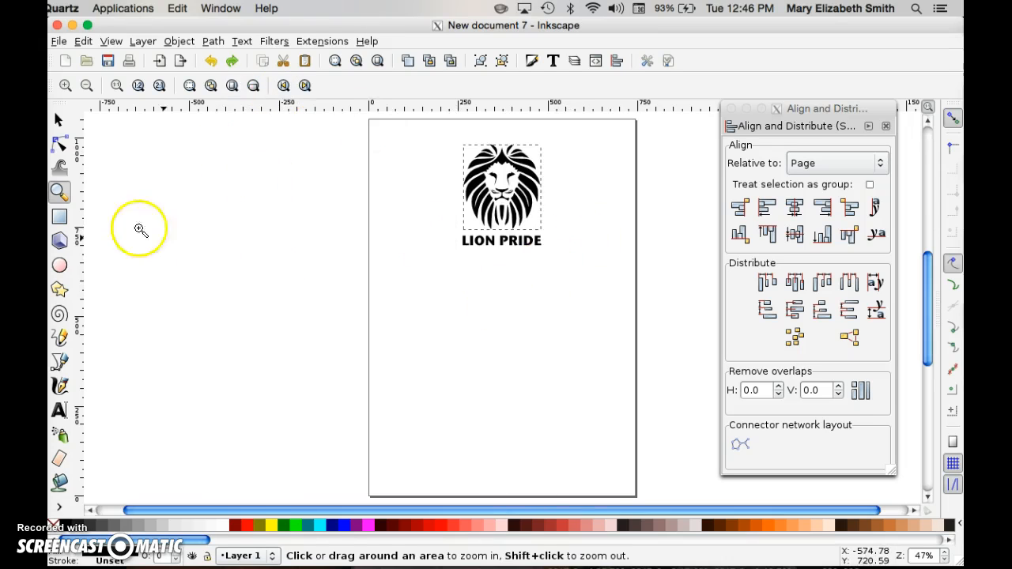
left_click(59, 144)
left_click(497, 286)
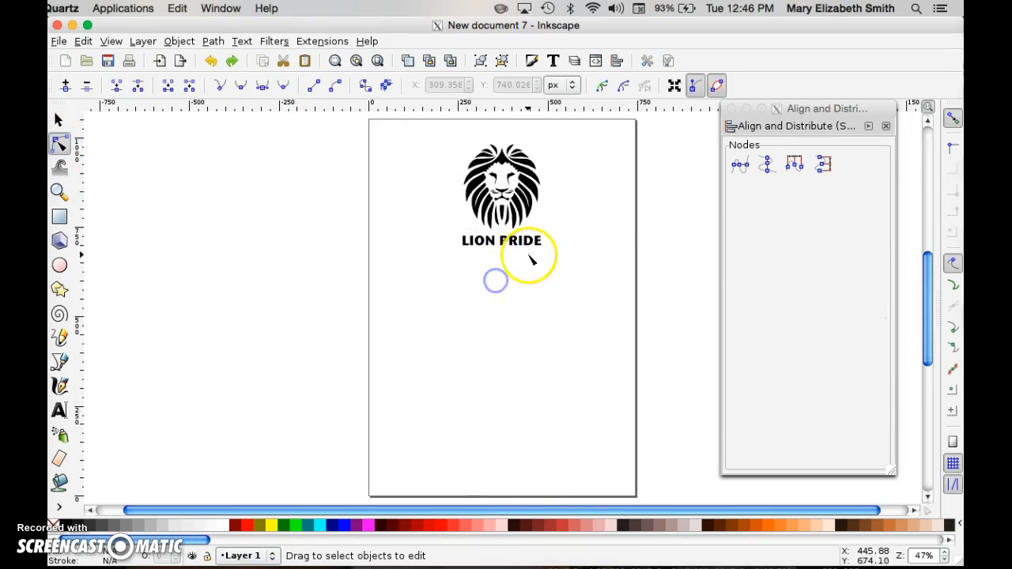
left_click(475, 292)
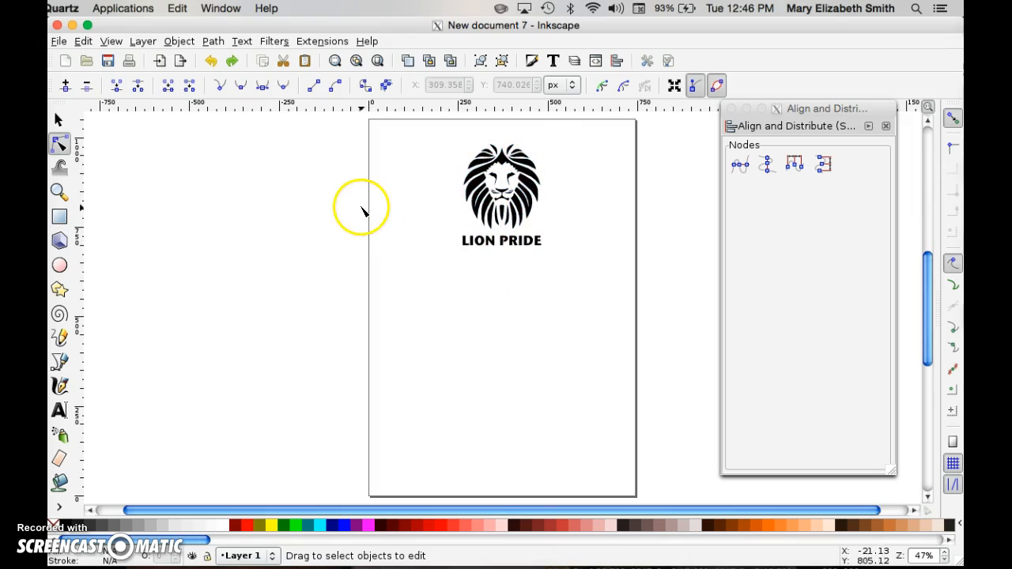